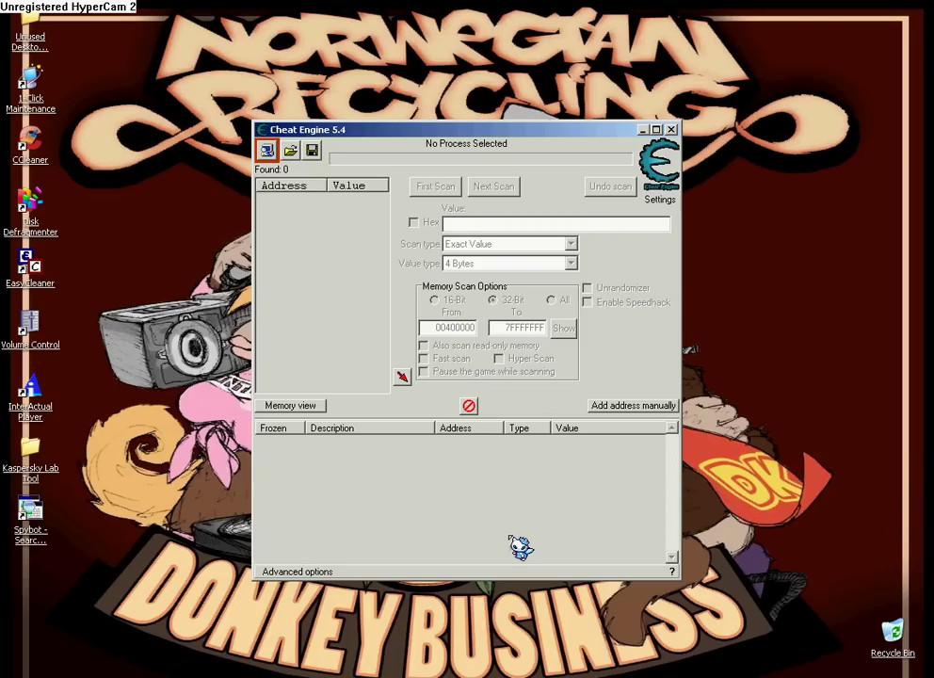
Start a new UNLIMITED game with a re-rolled character named HEYZUES
{"action": "left_click", "coordinate": [644, 130]}
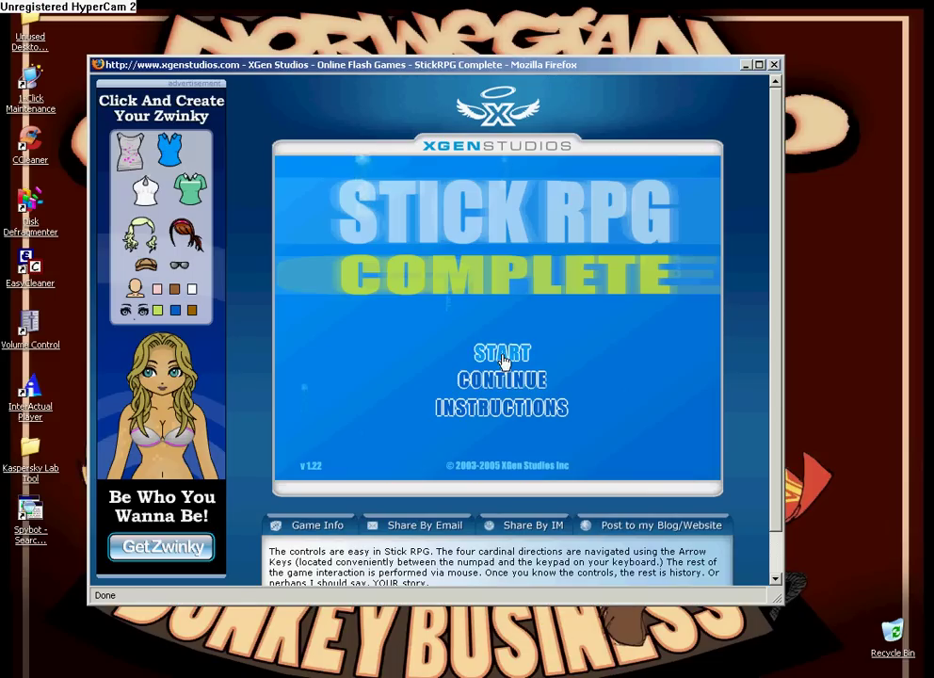
{"action": "left_click", "coordinate": [503, 356]}
{"action": "left_click", "coordinate": [508, 371]}
{"action": "left_click", "coordinate": [497, 426]}
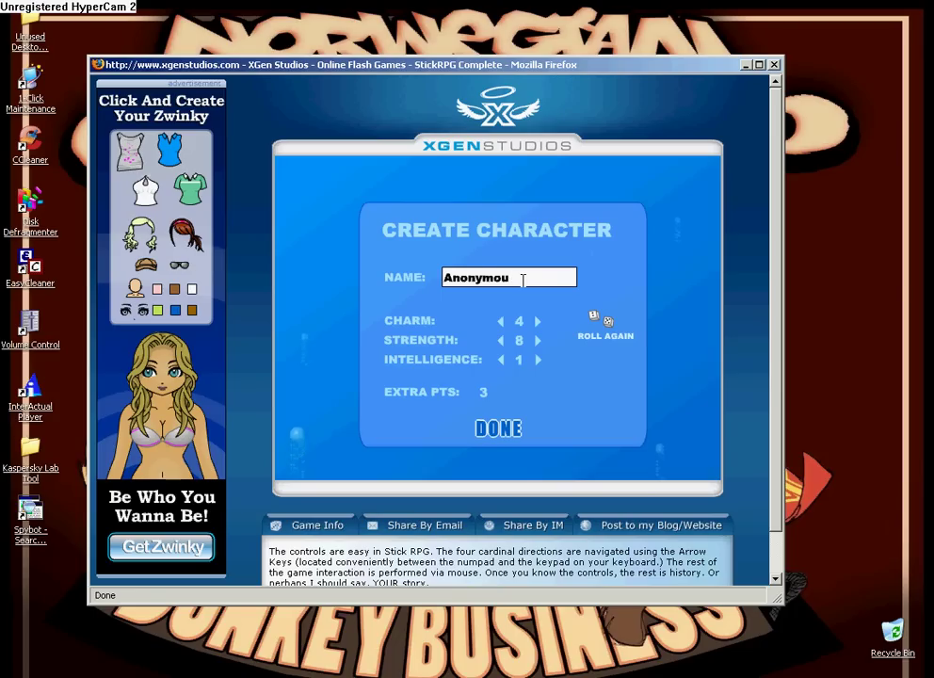
{"action": "key", "text": "BackSpace"}
{"action": "key", "text": "BackSpace"}
{"action": "key", "text": "BackSpace"}
{"action": "type", "text": "HEYZUES"}
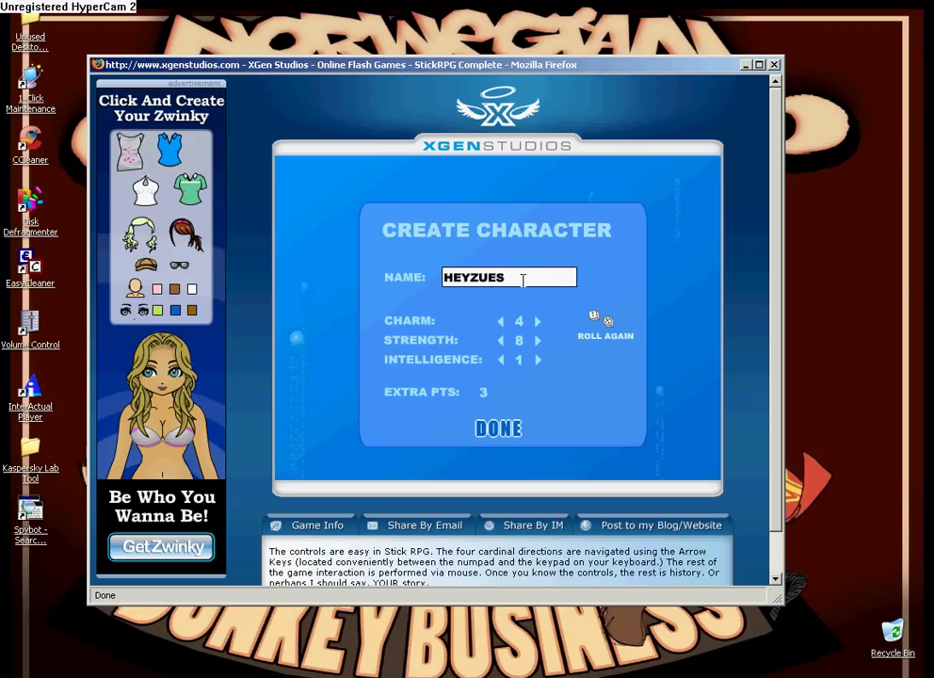
{"action": "left_click", "coordinate": [606, 338]}
{"action": "left_click", "coordinate": [502, 430]}
Skip the intro, walk the character up beside the bank, and switch back to Cheat Engine
{"action": "left_click", "coordinate": [690, 472]}
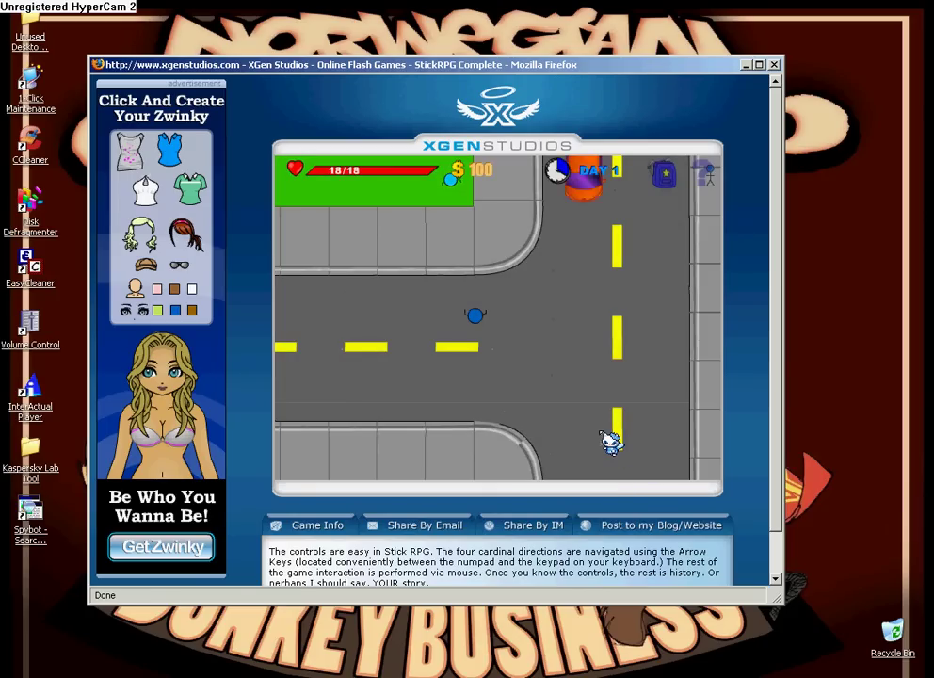
{"action": "key", "text": "Right"}
{"action": "key", "text": "Up"}
{"action": "key", "text": "Right"}
{"action": "key", "text": "Up"}
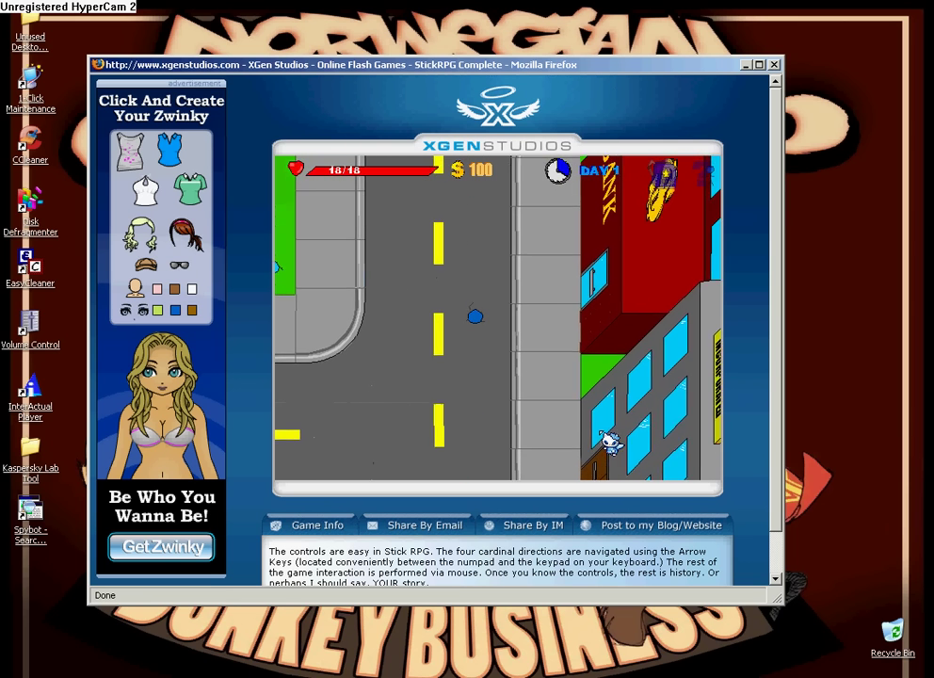
{"action": "key", "text": "Right"}
{"action": "key", "text": "Up"}
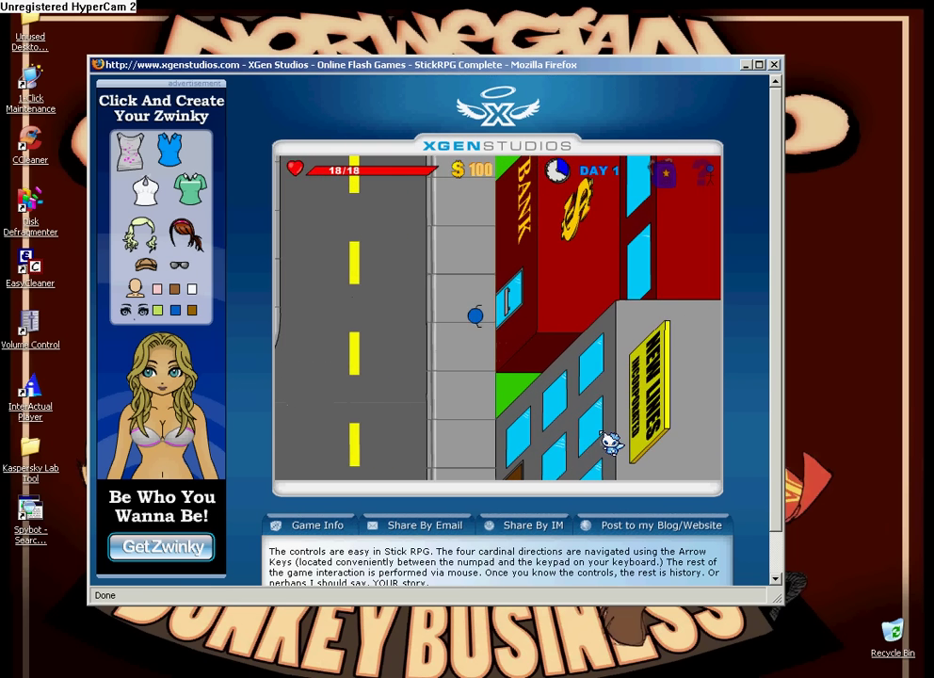
{"action": "key", "text": "Right"}
{"action": "key", "text": "Down"}
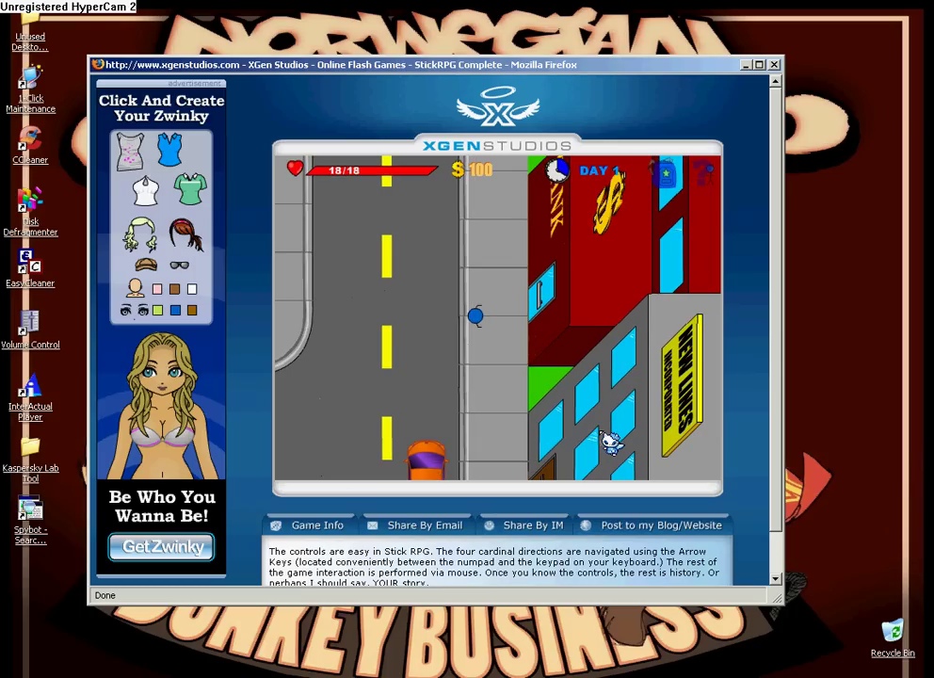
{"action": "key", "text": "Left"}
{"action": "key", "text": "Up"}
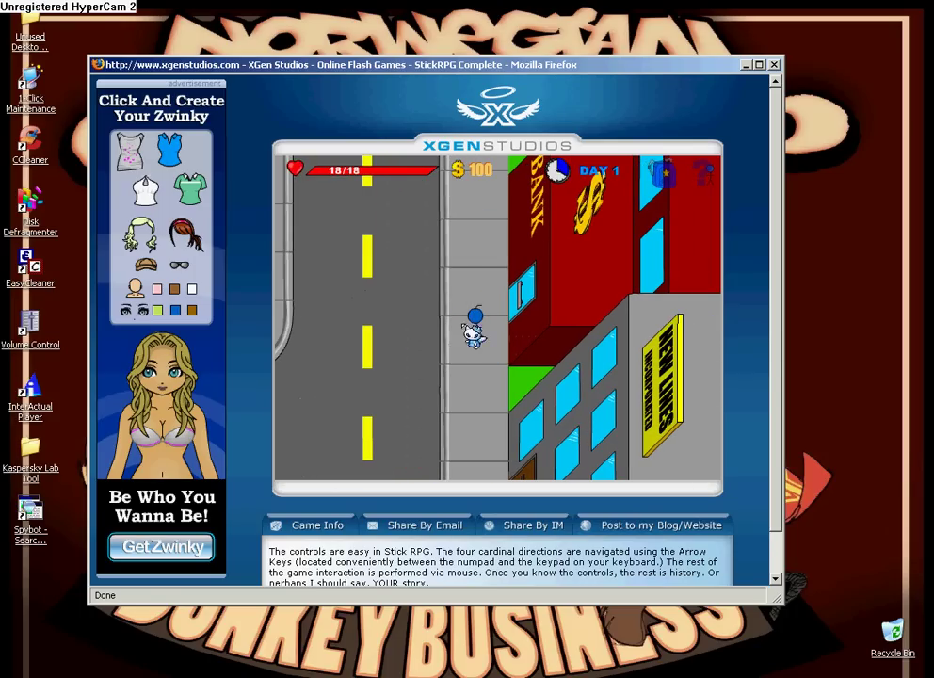
{"action": "key", "text": "alt+Tab"}
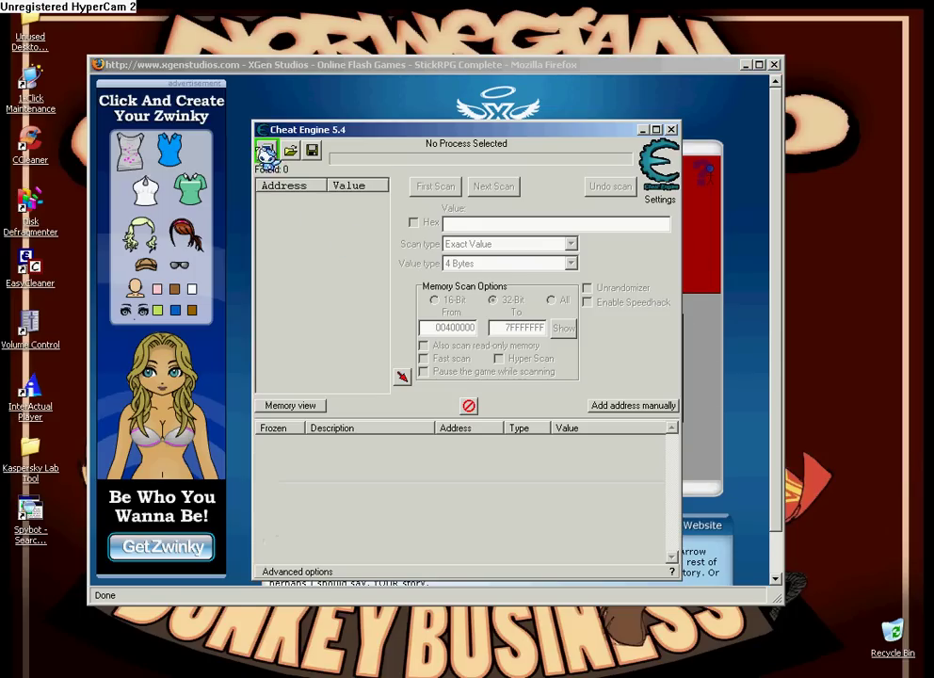
In the process Window List, scroll down and select the xgenstudios Firefox window running Stick RPG
{"action": "left_click", "coordinate": [267, 150]}
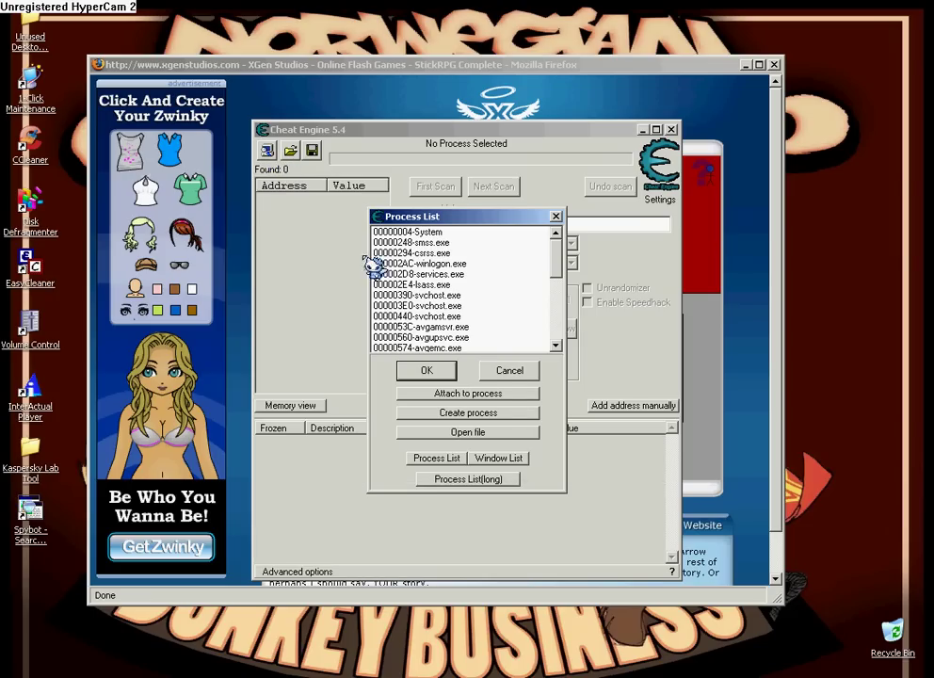
{"action": "left_click", "coordinate": [516, 460]}
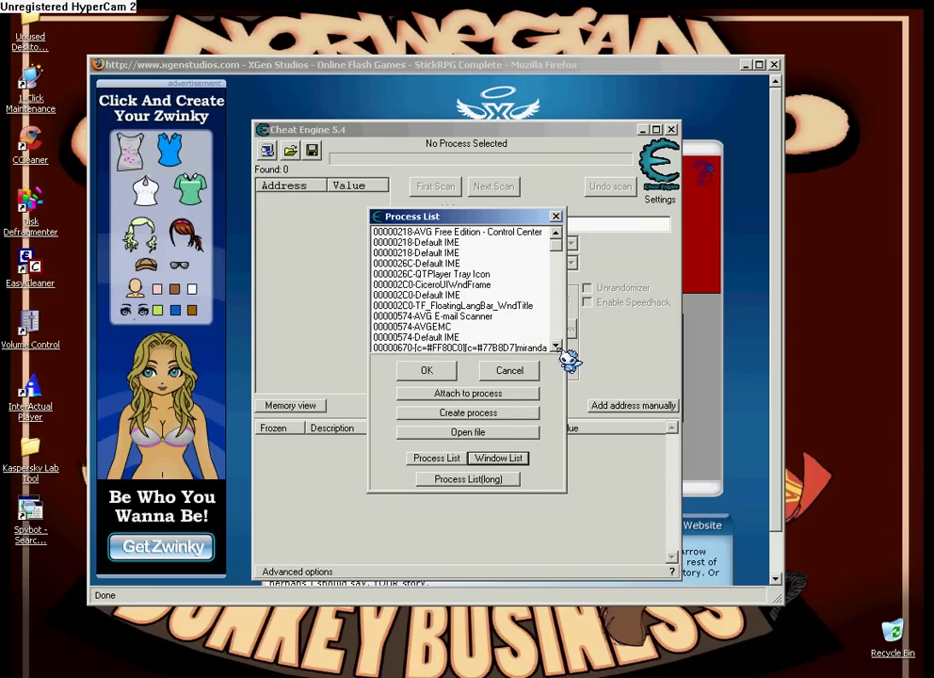
{"action": "left_click", "coordinate": [556, 346]}
{"action": "left_click", "coordinate": [556, 347]}
{"action": "left_click", "coordinate": [556, 347]}
{"action": "left_click", "coordinate": [557, 346]}
{"action": "left_click", "coordinate": [556, 346]}
{"action": "left_click", "coordinate": [557, 347]}
{"action": "left_click", "coordinate": [557, 346]}
{"action": "left_click", "coordinate": [556, 346]}
{"action": "left_click", "coordinate": [556, 346]}
{"action": "left_click", "coordinate": [556, 346]}
{"action": "left_click", "coordinate": [557, 346]}
{"action": "left_click", "coordinate": [556, 346]}
{"action": "left_click", "coordinate": [557, 346]}
{"action": "left_click", "coordinate": [556, 347]}
{"action": "left_click", "coordinate": [556, 346]}
{"action": "left_click", "coordinate": [556, 346]}
{"action": "left_click", "coordinate": [556, 347]}
{"action": "left_click", "coordinate": [556, 346]}
{"action": "left_click", "coordinate": [557, 347]}
{"action": "left_click", "coordinate": [556, 346]}
{"action": "left_click", "coordinate": [556, 346]}
{"action": "left_click", "coordinate": [556, 347]}
{"action": "left_click", "coordinate": [556, 347]}
{"action": "left_click", "coordinate": [556, 347]}
{"action": "left_click", "coordinate": [557, 347]}
{"action": "left_click", "coordinate": [556, 347]}
{"action": "left_click", "coordinate": [556, 346]}
{"action": "left_click", "coordinate": [557, 347]}
{"action": "left_click", "coordinate": [556, 347]}
{"action": "left_click", "coordinate": [556, 347]}
{"action": "left_click", "coordinate": [556, 347]}
{"action": "left_click", "coordinate": [556, 347]}
{"action": "left_click", "coordinate": [556, 346]}
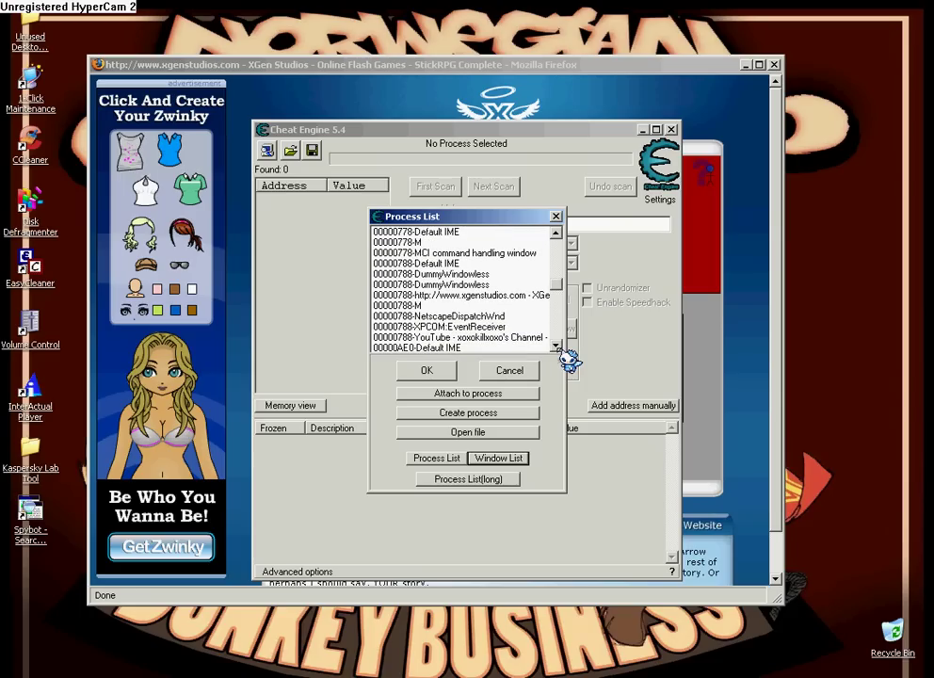
{"action": "left_click", "coordinate": [556, 346]}
{"action": "left_click", "coordinate": [556, 346]}
{"action": "left_click", "coordinate": [498, 274]}
Attach to the Firefox game and run a First Scan for 800, yielding 219 addresses
{"action": "double_click", "coordinate": [499, 274]}
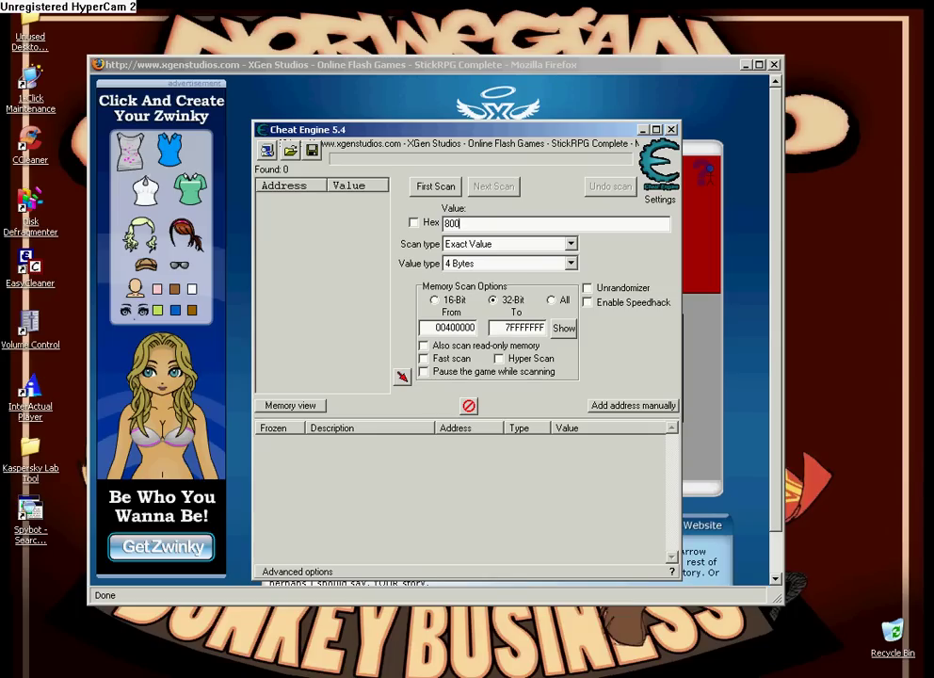
{"action": "left_click", "coordinate": [435, 187]}
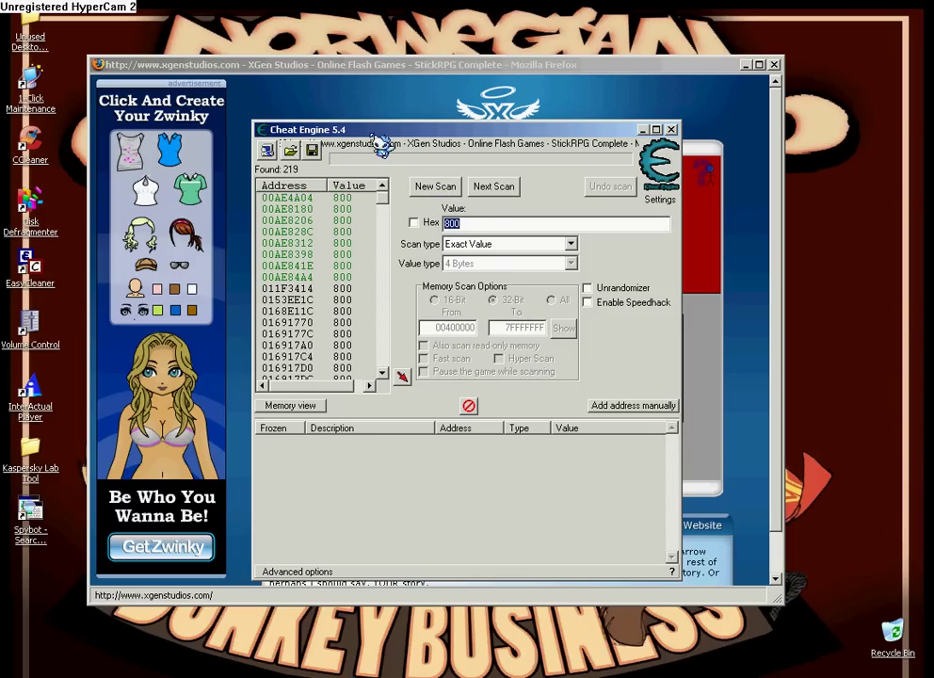
Enter the bank, deposit all $100 cash, and leave with $0 on hand
{"action": "left_click", "coordinate": [720, 407]}
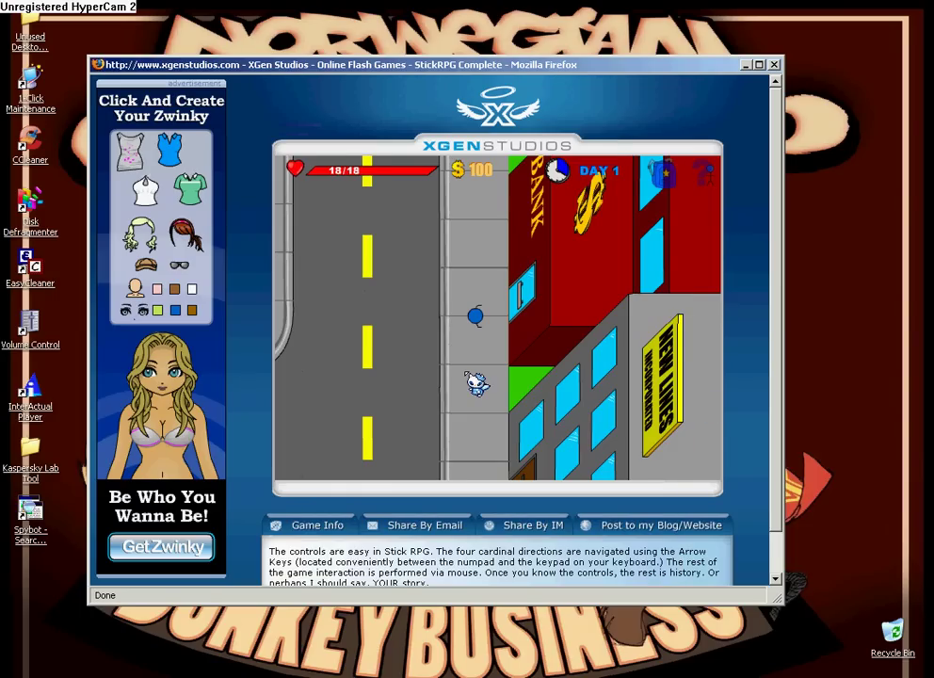
{"action": "key", "text": "Up"}
{"action": "key", "text": "Right"}
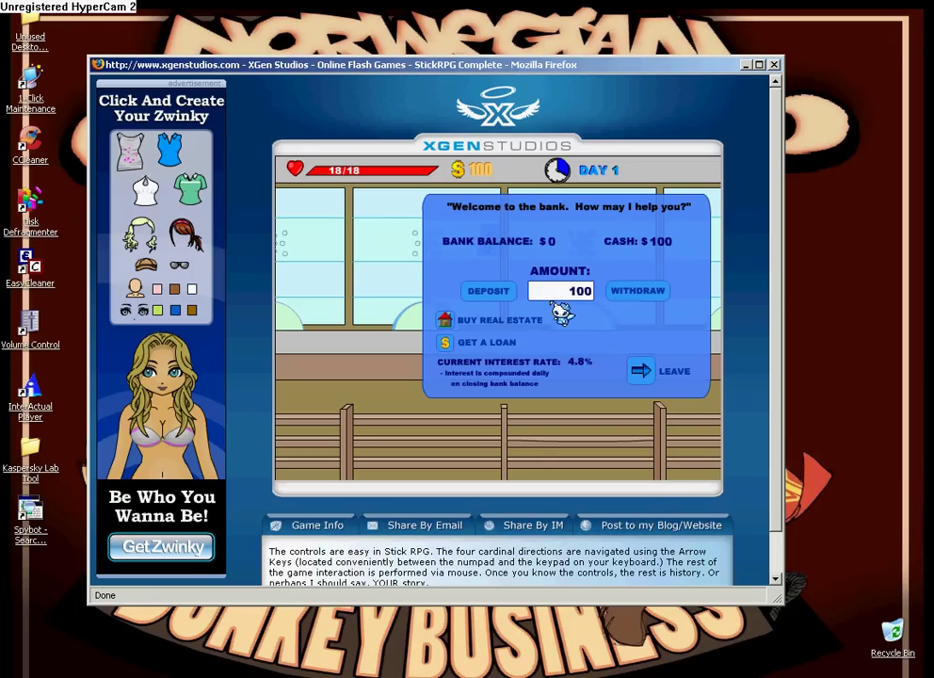
{"action": "left_click", "coordinate": [506, 301]}
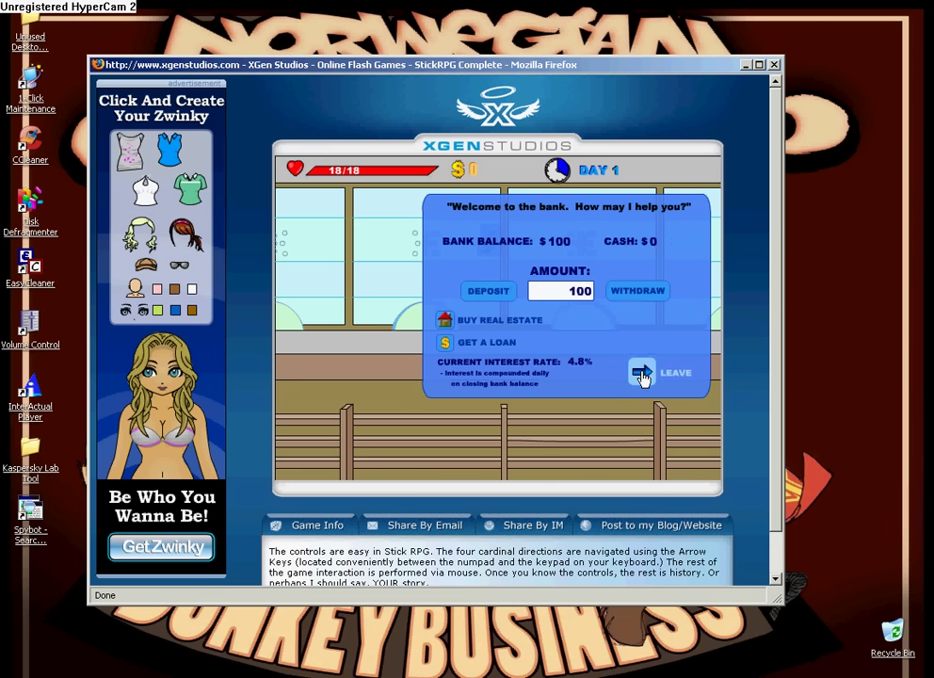
{"action": "left_click", "coordinate": [641, 370]}
Walk left along the road and go into the character's house
{"action": "key", "text": "Left"}
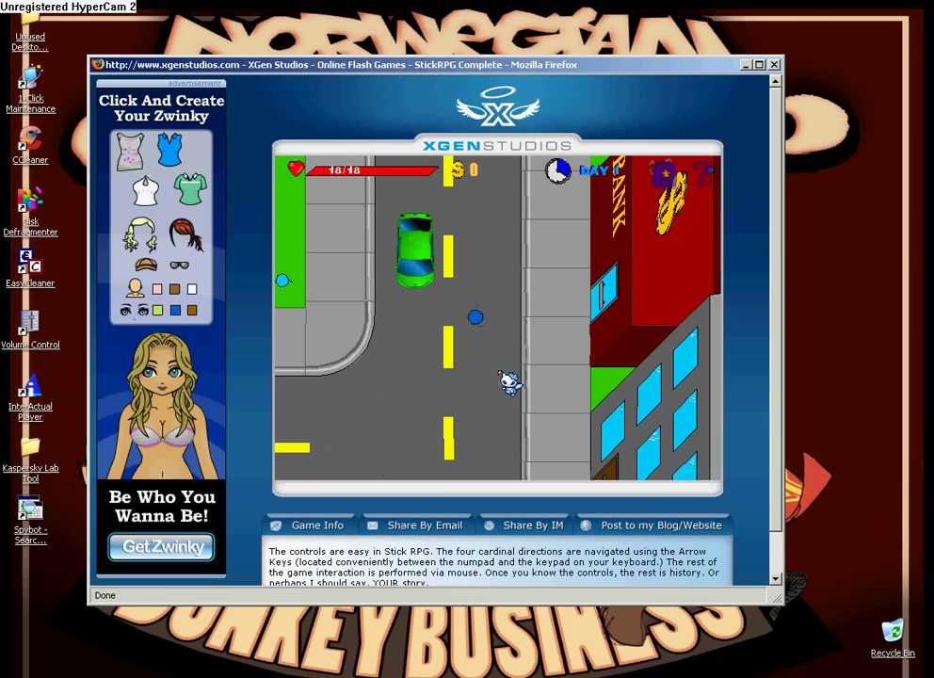
{"action": "key", "text": "Left"}
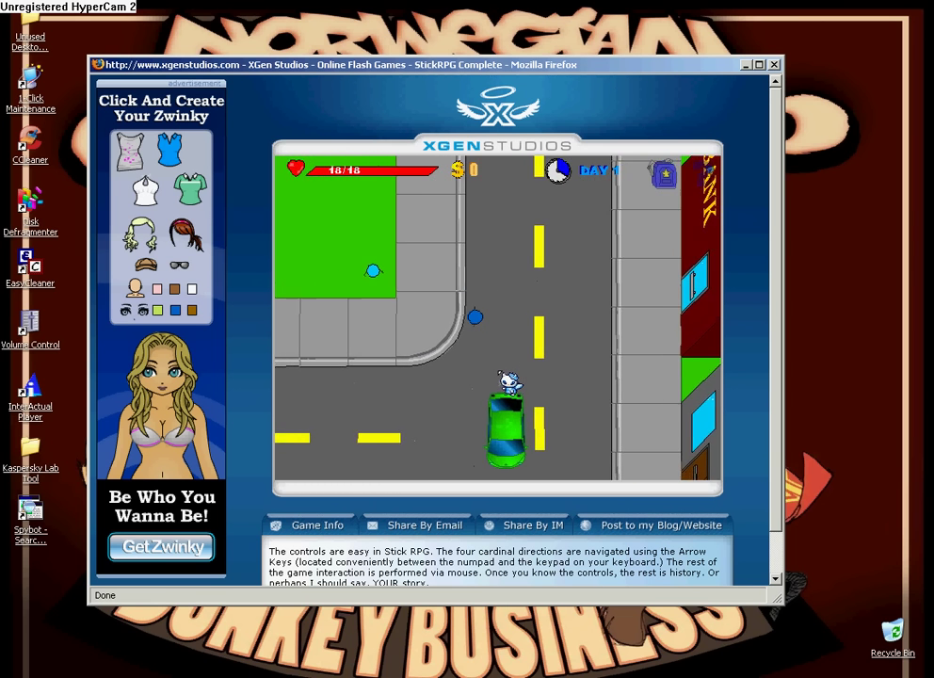
{"action": "key", "text": "Left"}
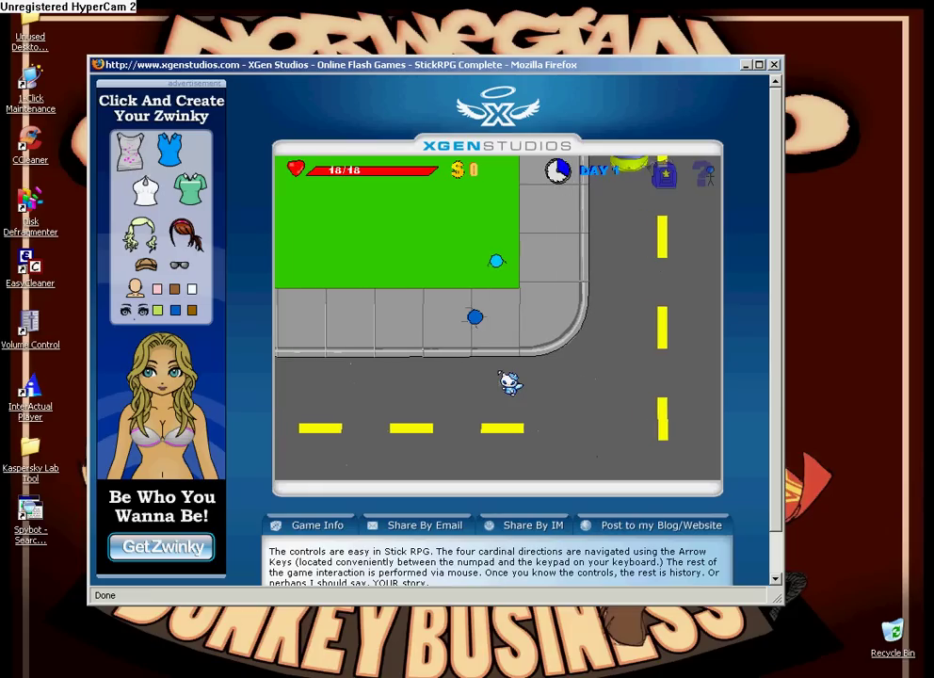
{"action": "key", "text": "Left"}
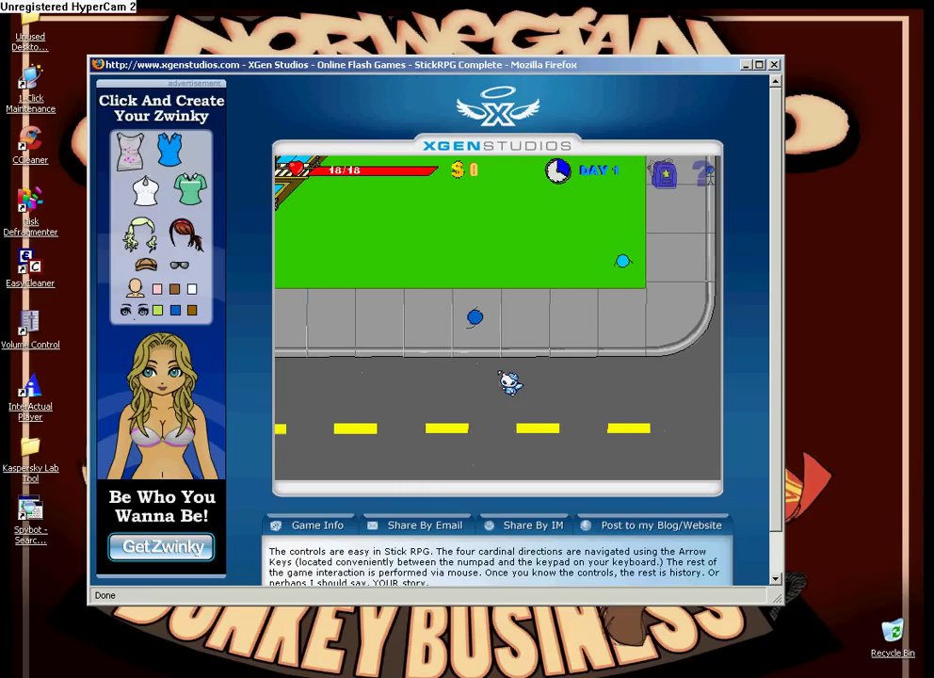
{"action": "key", "text": "Left"}
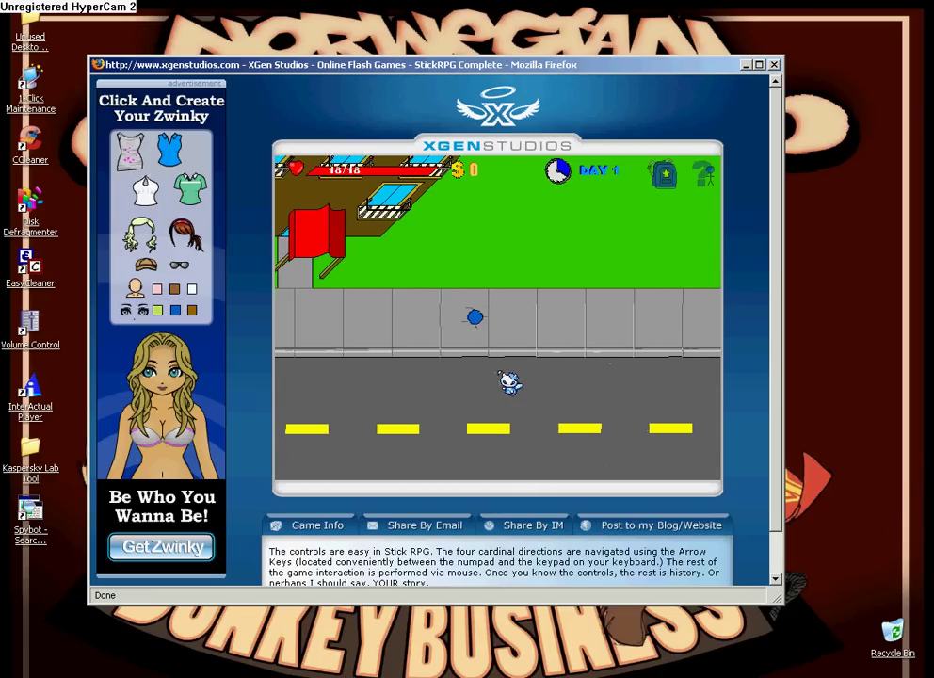
{"action": "key", "text": "Left"}
{"action": "key", "text": "Up"}
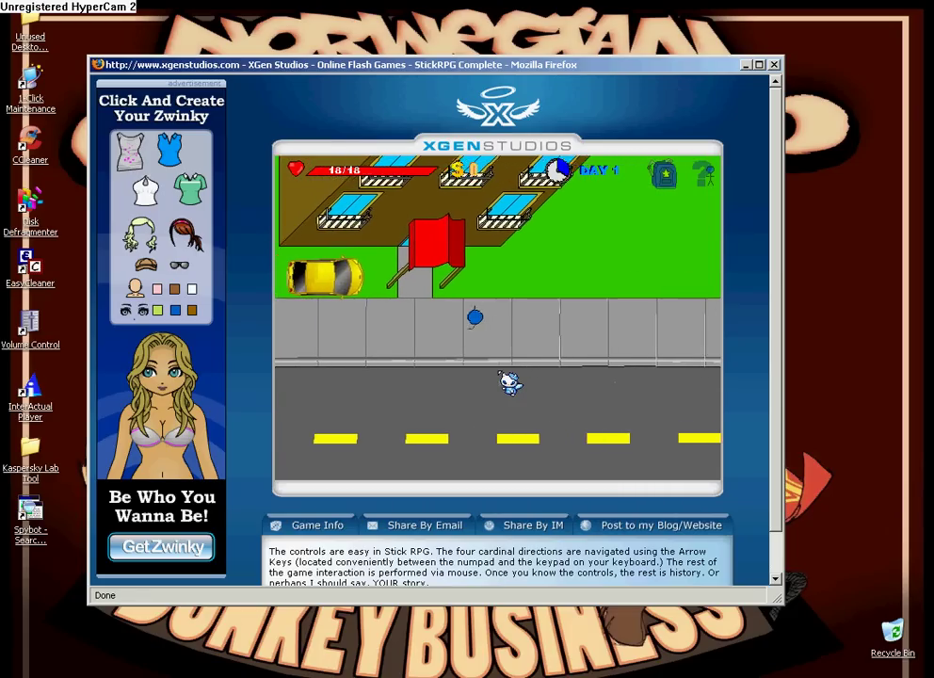
{"action": "key", "text": "Up"}
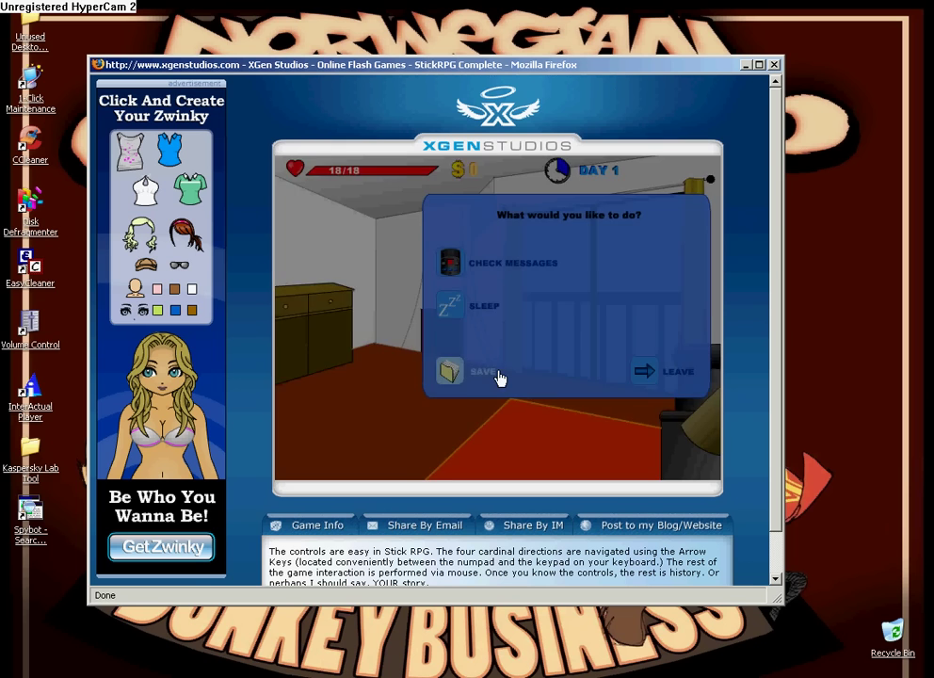
Sleep five times to reach Day 6, then leave the house and head right along the street
{"action": "left_click", "coordinate": [487, 310]}
{"action": "left_click", "coordinate": [665, 372]}
{"action": "left_click", "coordinate": [460, 305]}
{"action": "left_click", "coordinate": [643, 376]}
{"action": "left_click", "coordinate": [451, 309]}
{"action": "left_click", "coordinate": [652, 374]}
{"action": "left_click", "coordinate": [450, 316]}
{"action": "left_click", "coordinate": [659, 378]}
{"action": "left_click", "coordinate": [451, 308]}
{"action": "left_click", "coordinate": [645, 373]}
{"action": "left_click", "coordinate": [659, 378]}
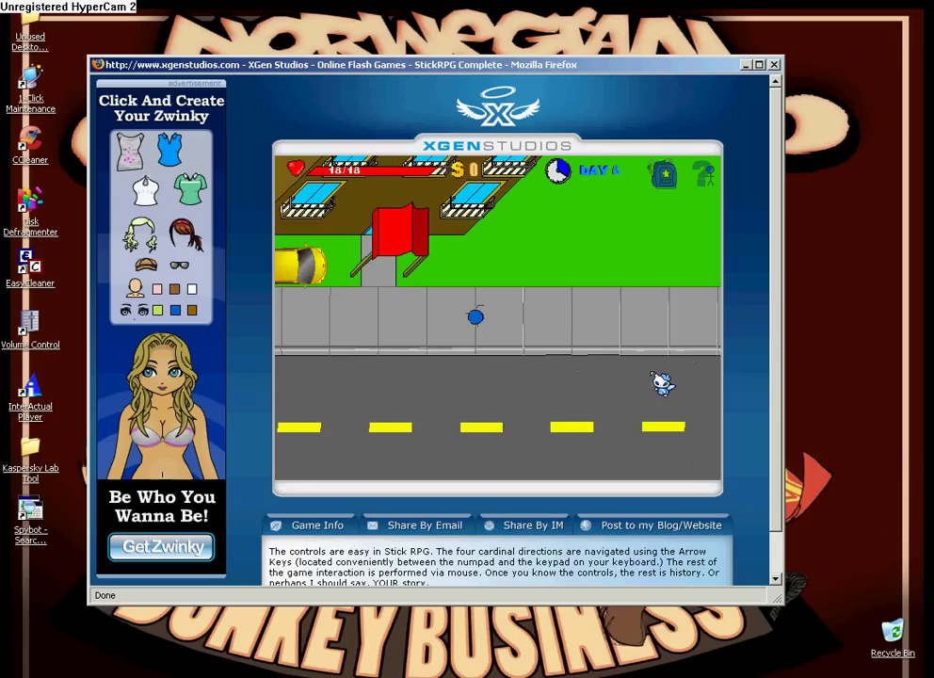
{"action": "key", "text": "Right"}
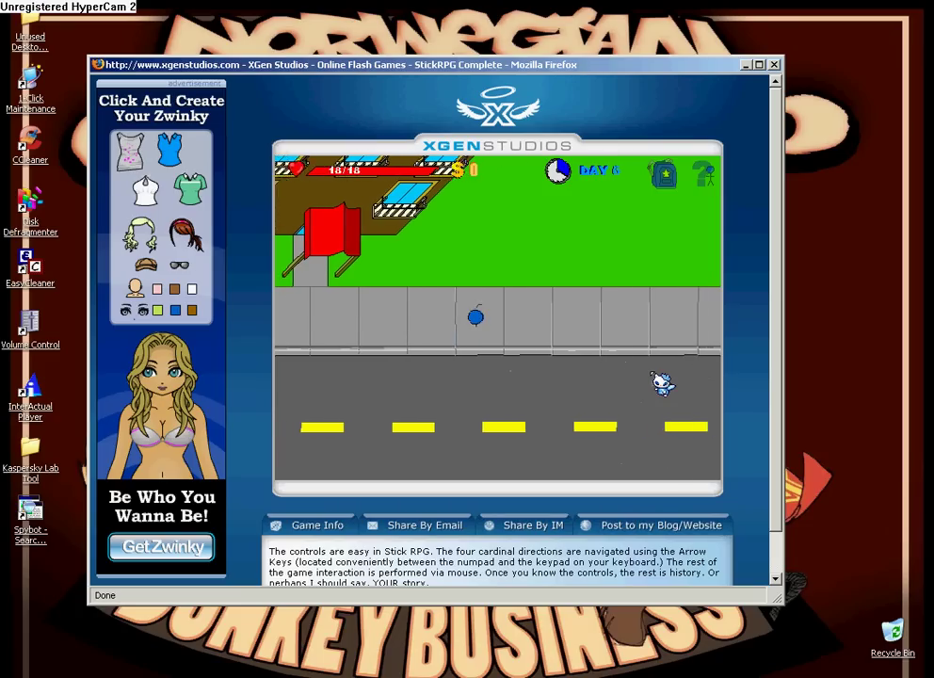
Walk right along the street and into the bank, where the balance has grown to $121
{"action": "key", "text": "Right"}
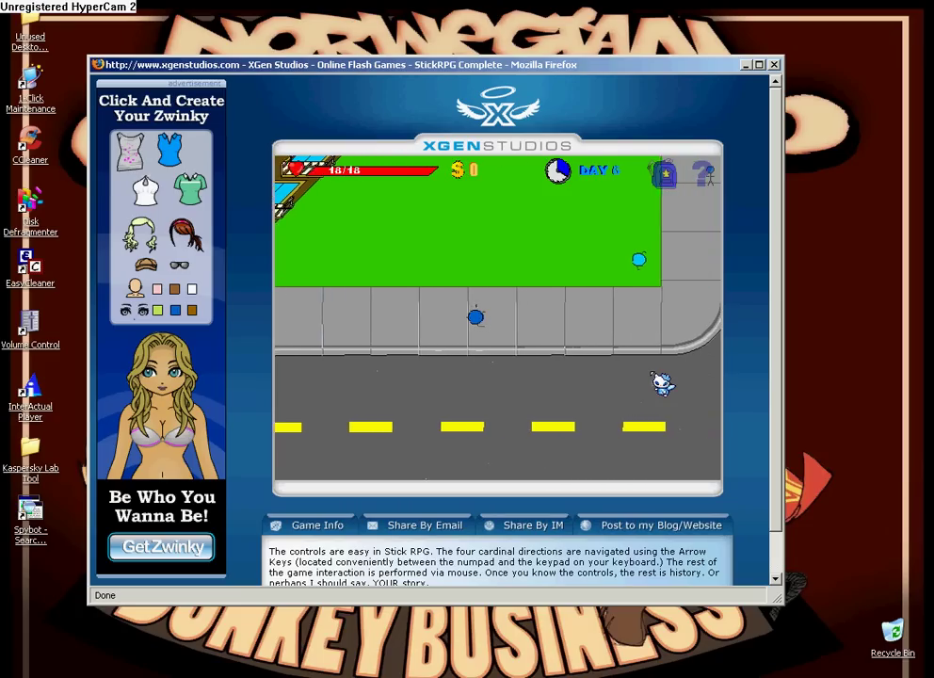
{"action": "key", "text": "Right"}
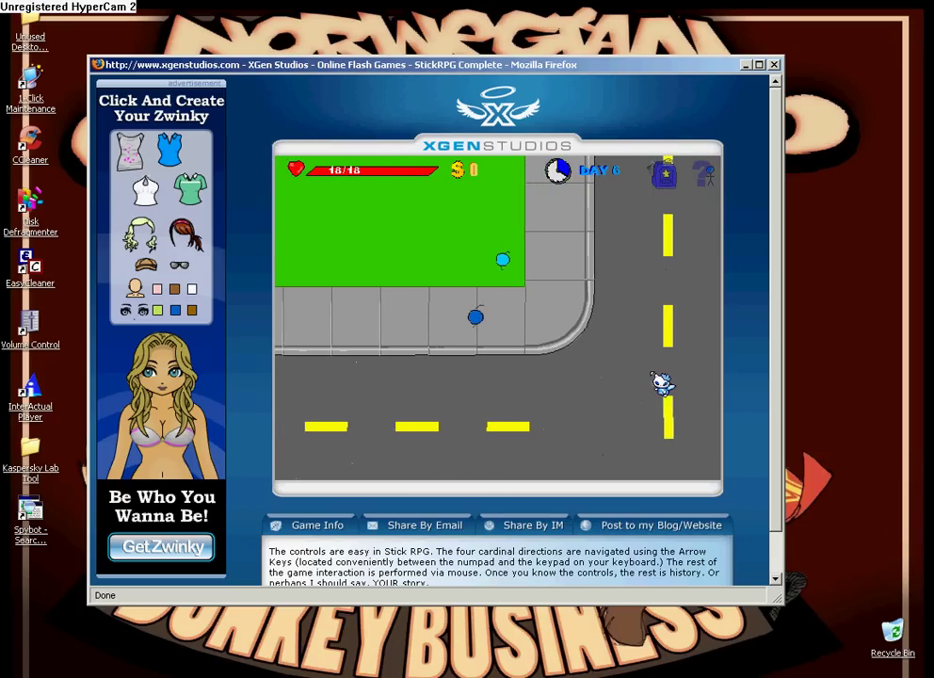
{"action": "key", "text": "Right"}
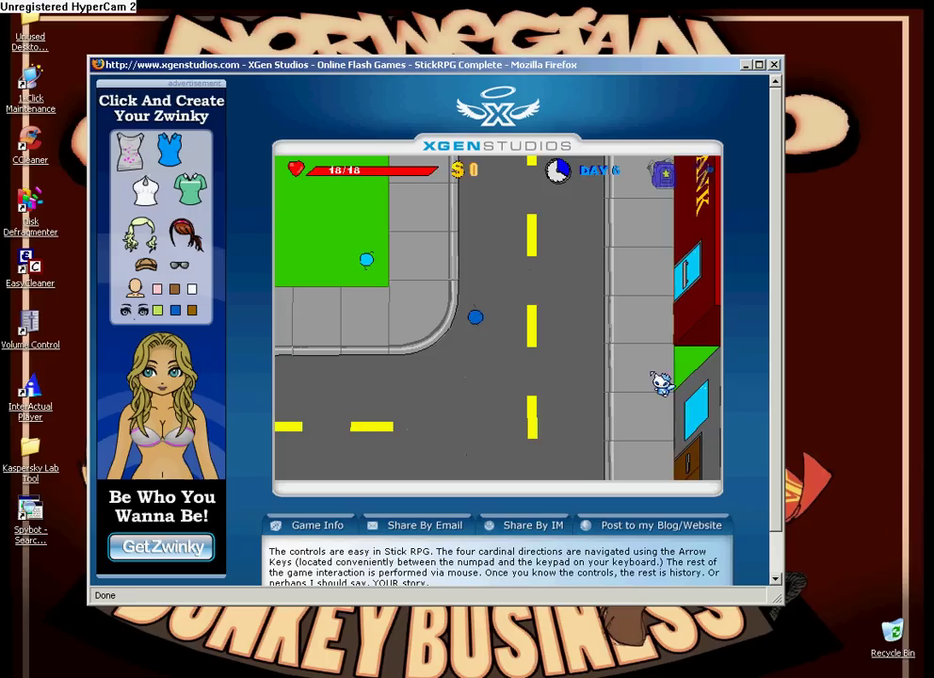
{"action": "key", "text": "Right"}
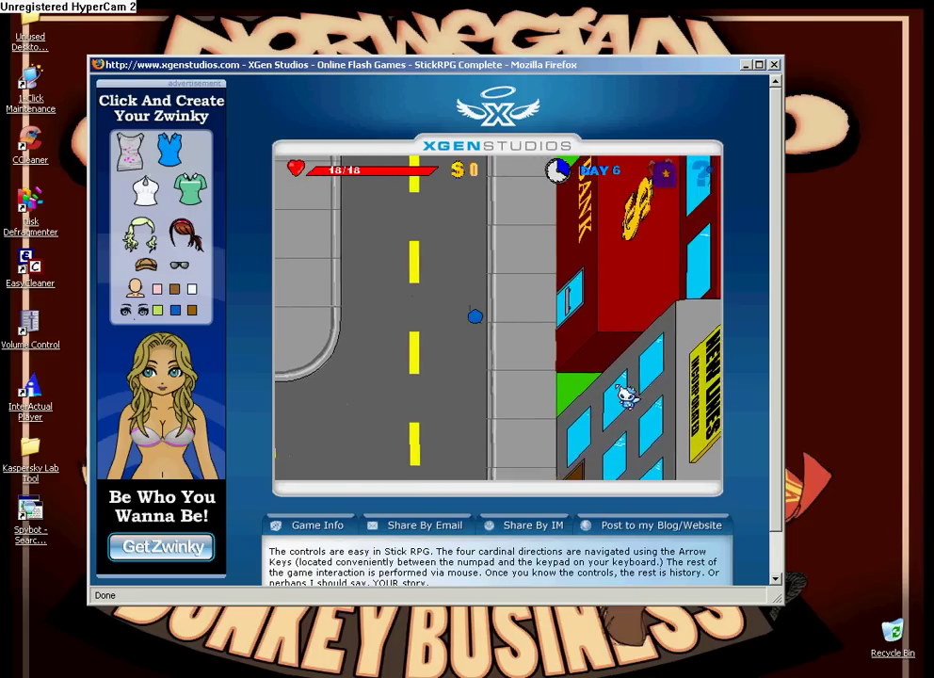
{"action": "key", "text": "Right"}
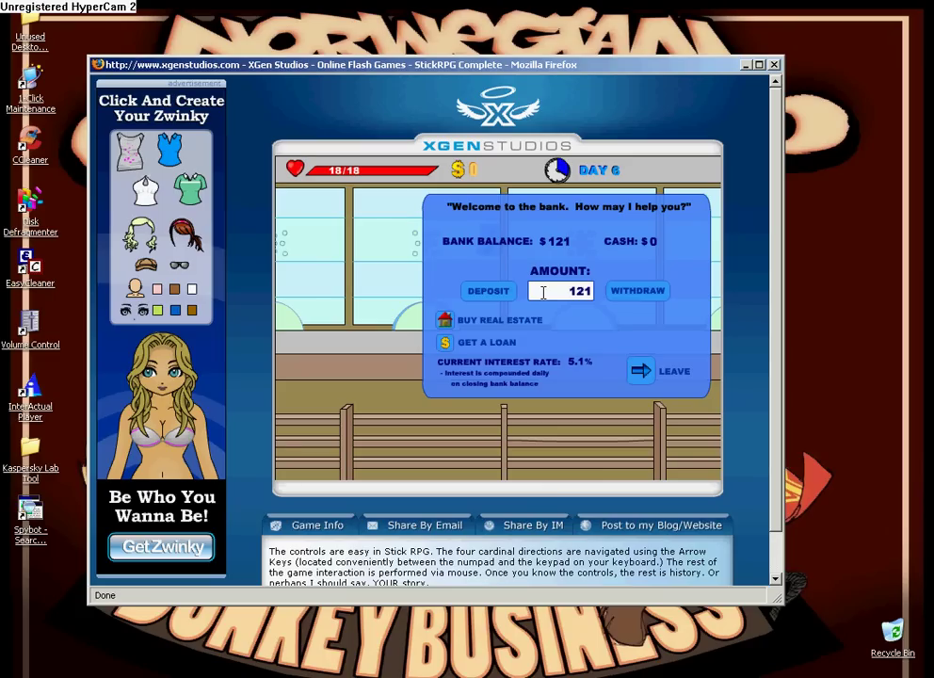
Withdraw the full $121 as cash, leave the bank, and return to Cheat Engine
{"action": "left_click", "coordinate": [654, 290]}
{"action": "left_click", "coordinate": [674, 371]}
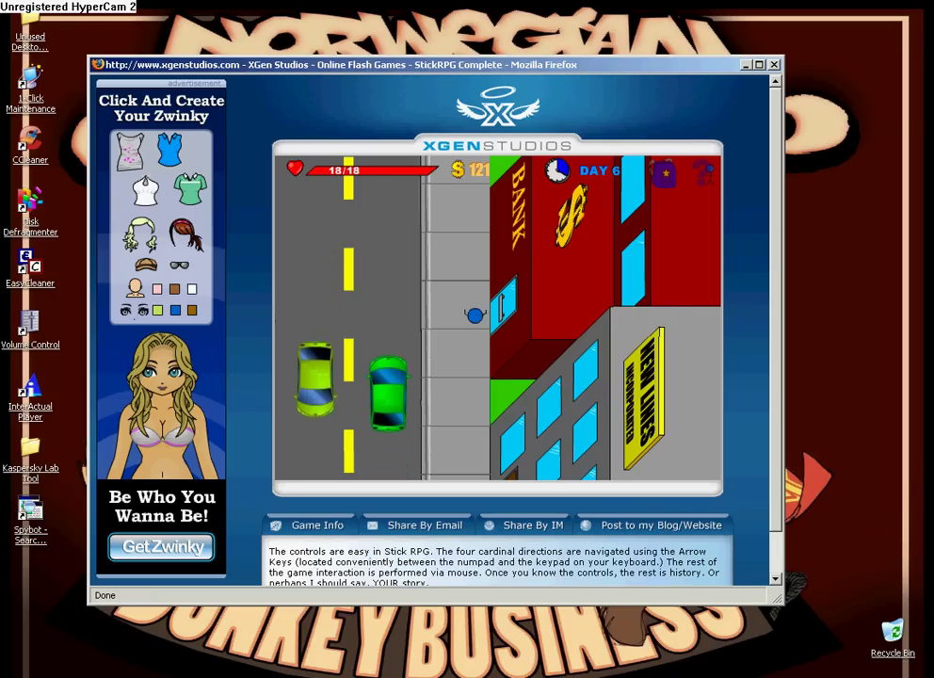
{"action": "key", "text": "alt+Tab"}
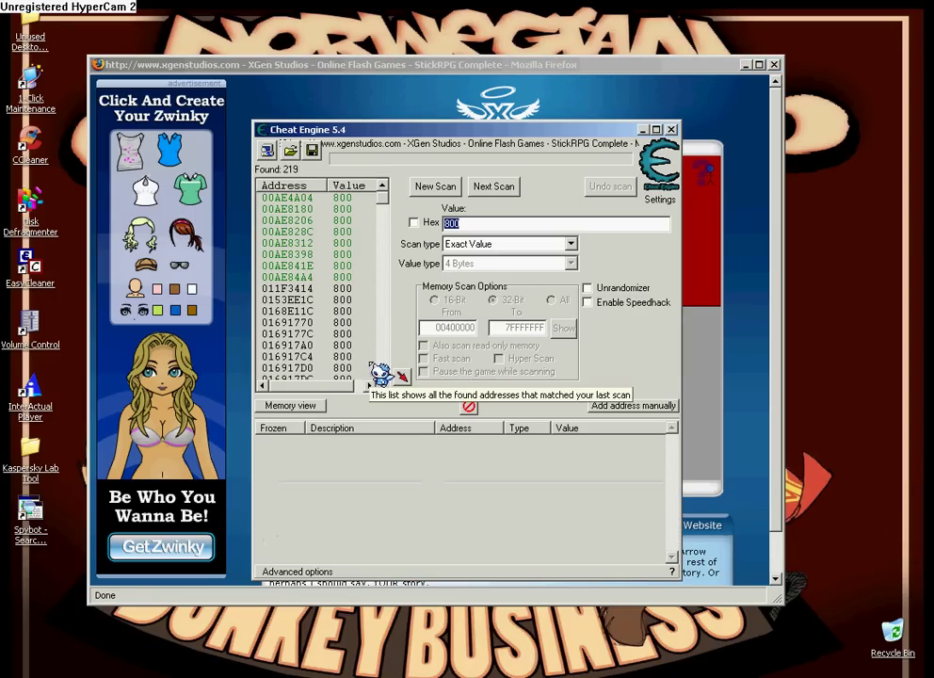
Next Scan for 968 to isolate the money address, add it to the table, freeze it, and edit its value
{"action": "key", "text": "BackSpace"}
{"action": "type", "text": "968"}
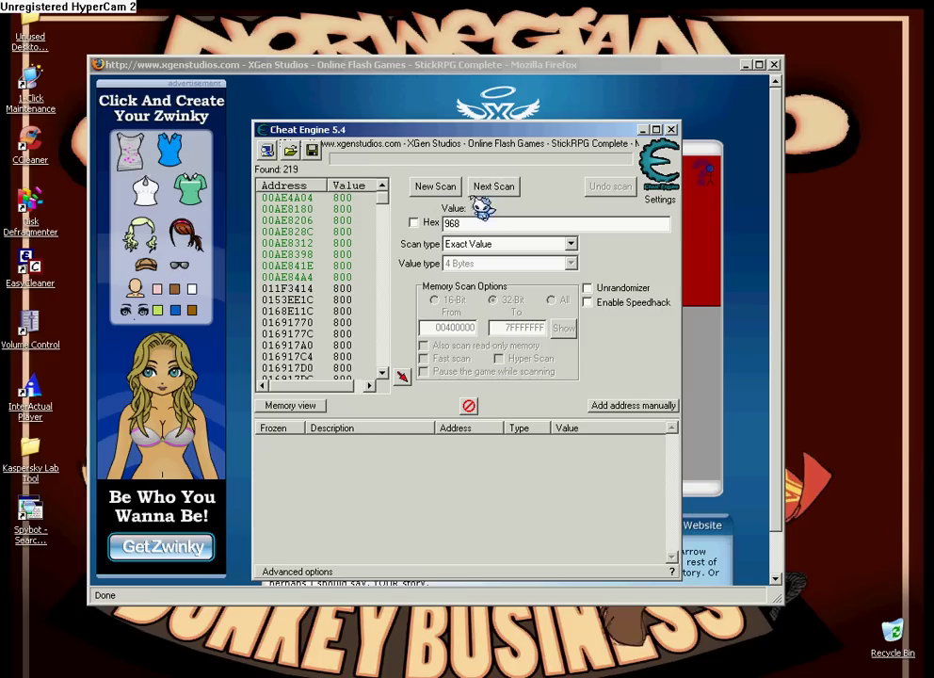
{"action": "left_click", "coordinate": [506, 191]}
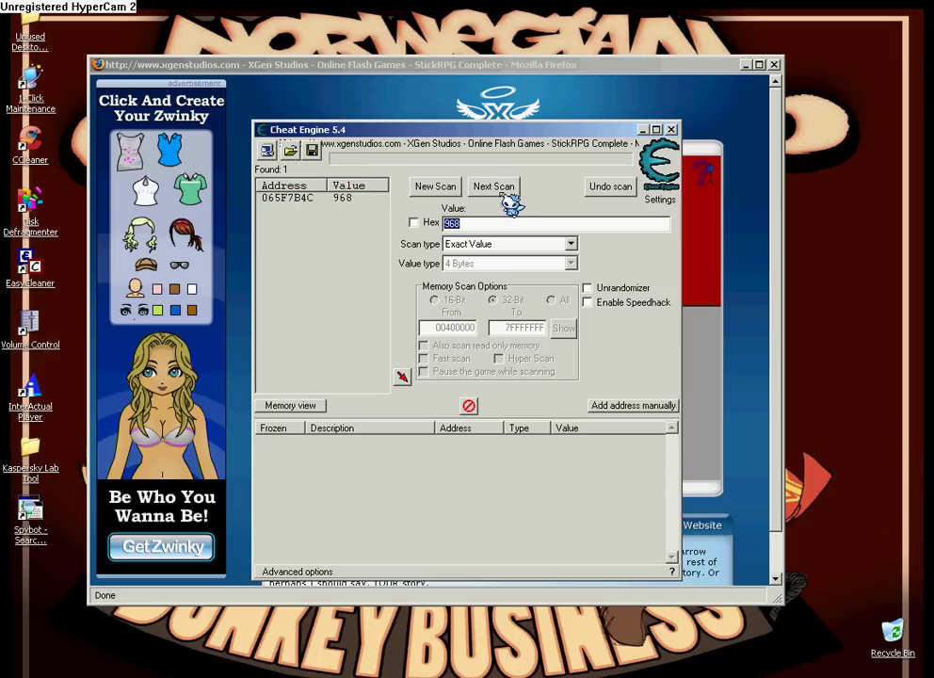
{"action": "double_click", "coordinate": [315, 198]}
{"action": "left_click", "coordinate": [279, 440]}
{"action": "double_click", "coordinate": [578, 440]}
{"action": "type", "text": "968000000"}
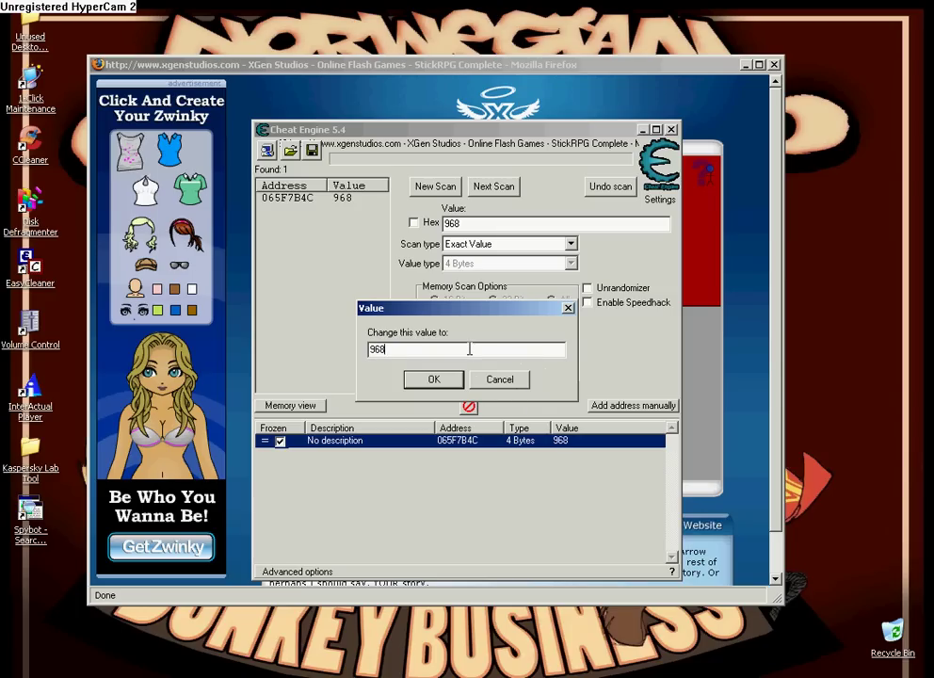
Confirm 968000000 as the frozen money value and minimize Cheat Engine
{"action": "left_click", "coordinate": [433, 380]}
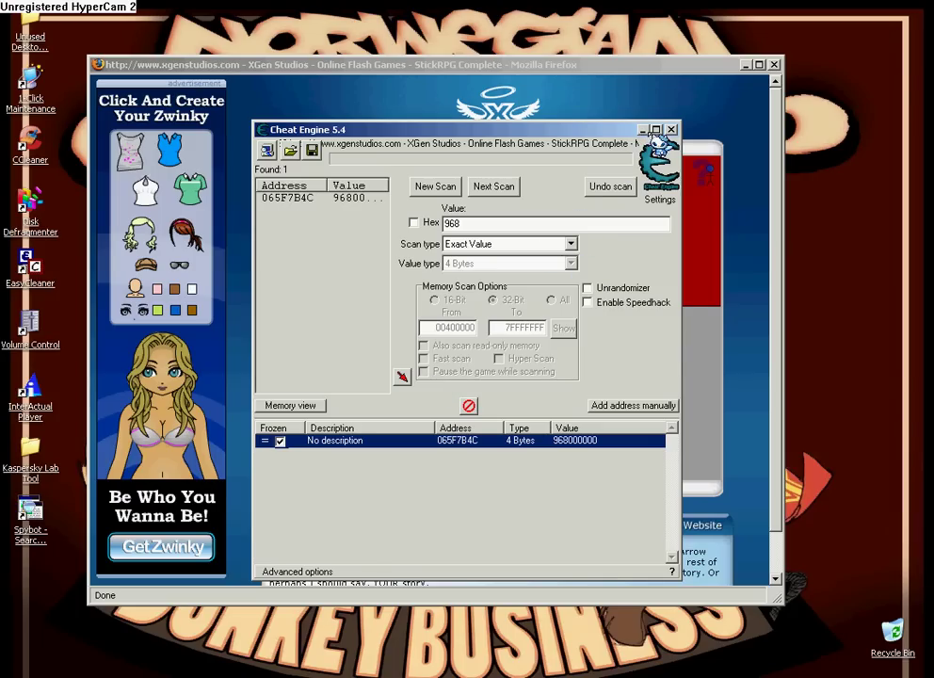
{"action": "left_click", "coordinate": [643, 130]}
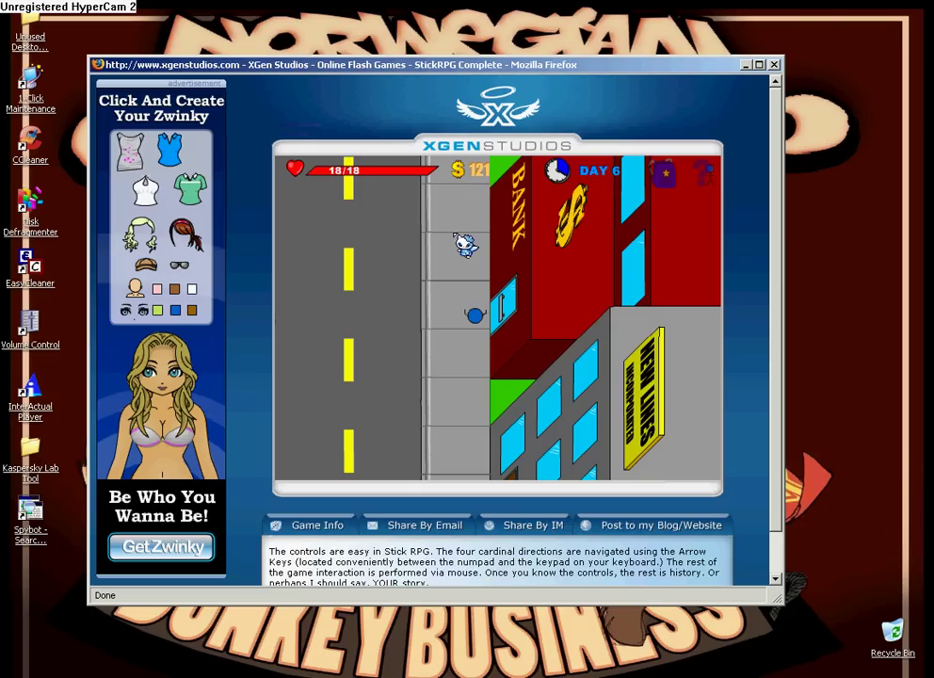
Walk into the bank and leave again, with cash now showing $121000000
{"action": "key", "text": "Down"}
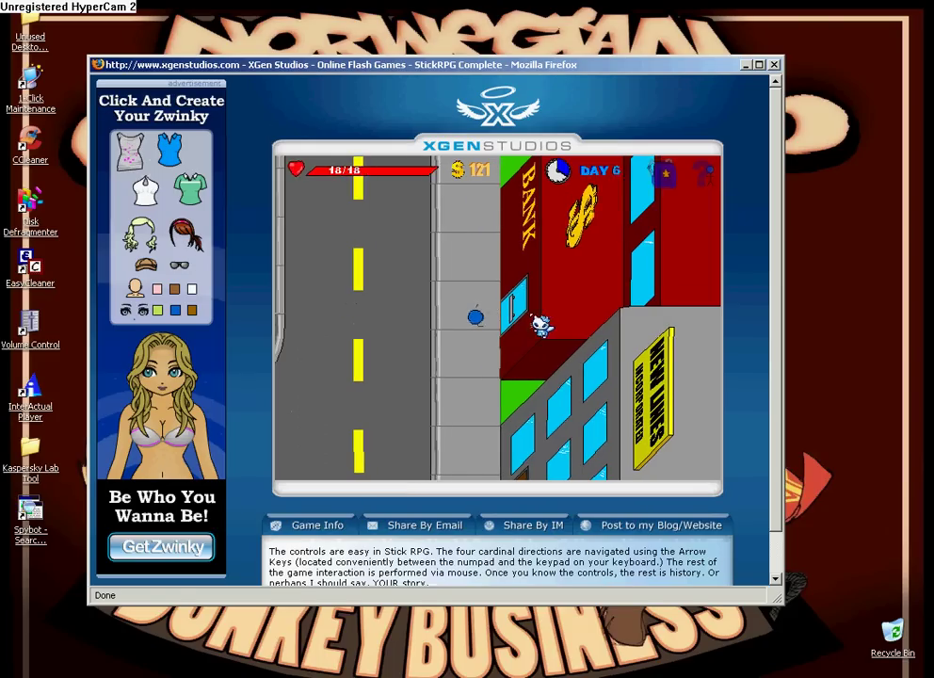
{"action": "key", "text": "Right"}
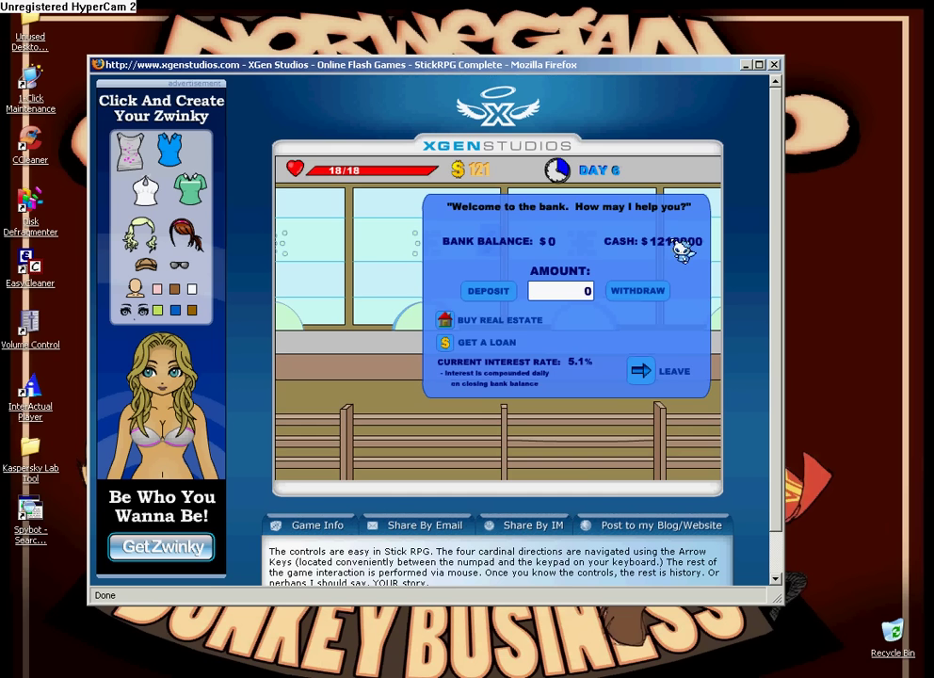
{"action": "left_click", "coordinate": [642, 369]}
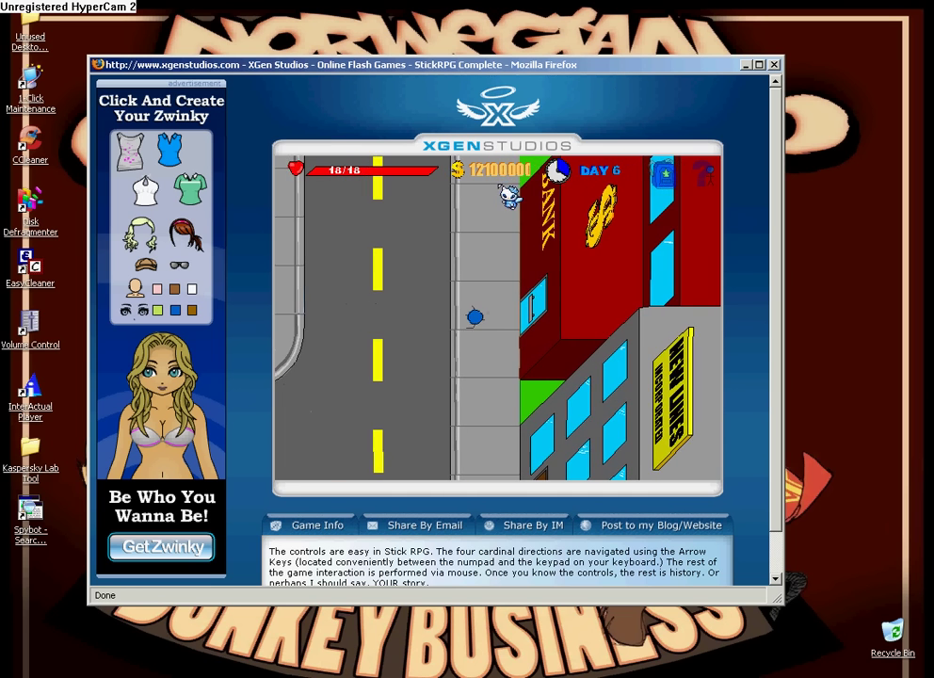
Walk along the sidewalk beside the bank and step off onto the road
{"action": "key", "text": "Down"}
{"action": "key", "text": "Up"}
{"action": "key", "text": "Down"}
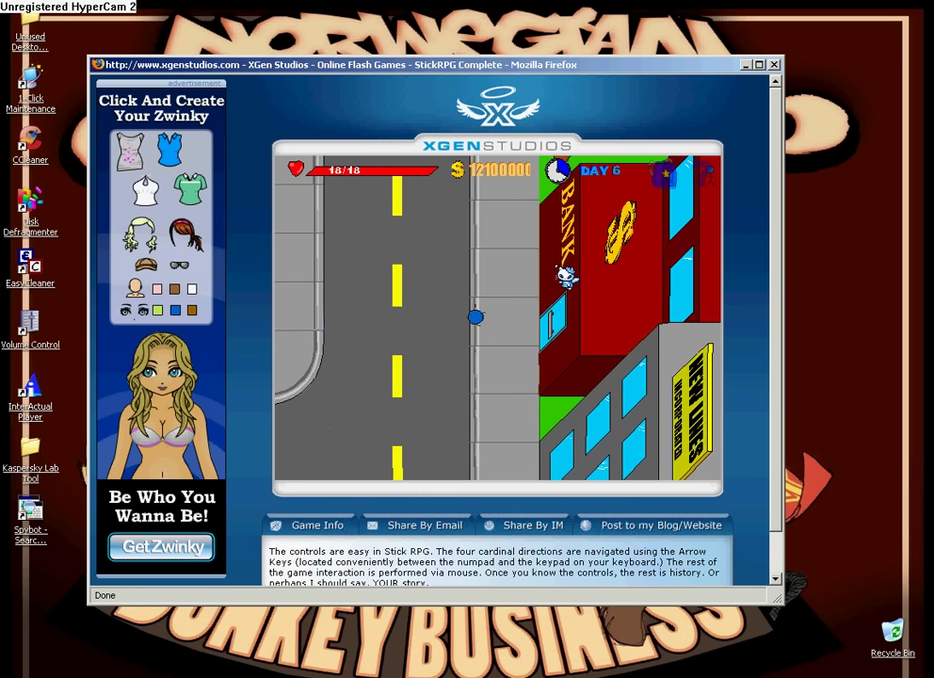
{"action": "key", "text": "Right"}
{"action": "key", "text": "Down"}
{"action": "key", "text": "Left"}
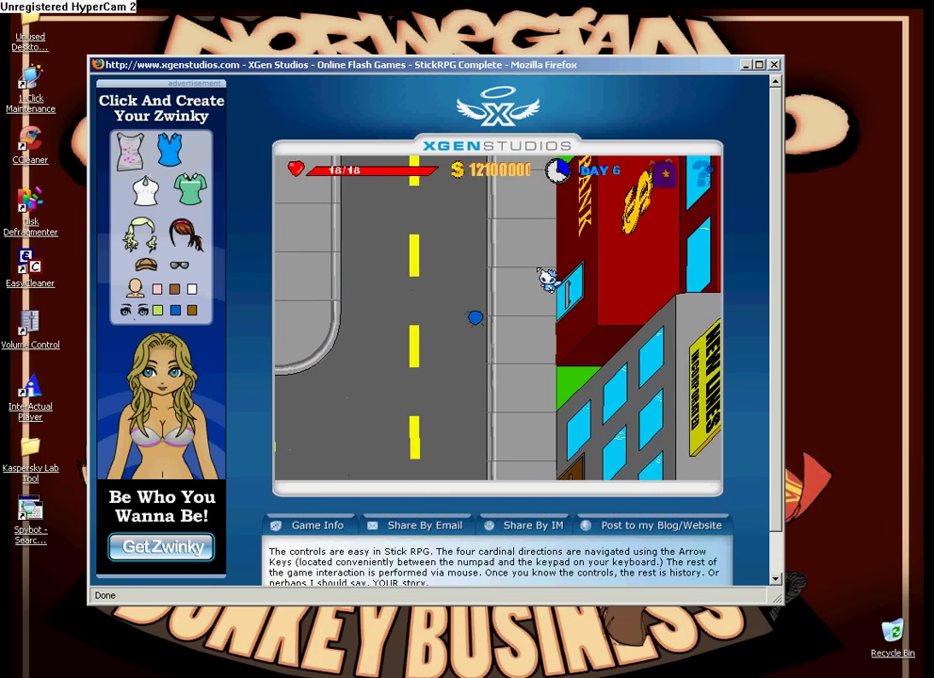
{"action": "key", "text": "Left"}
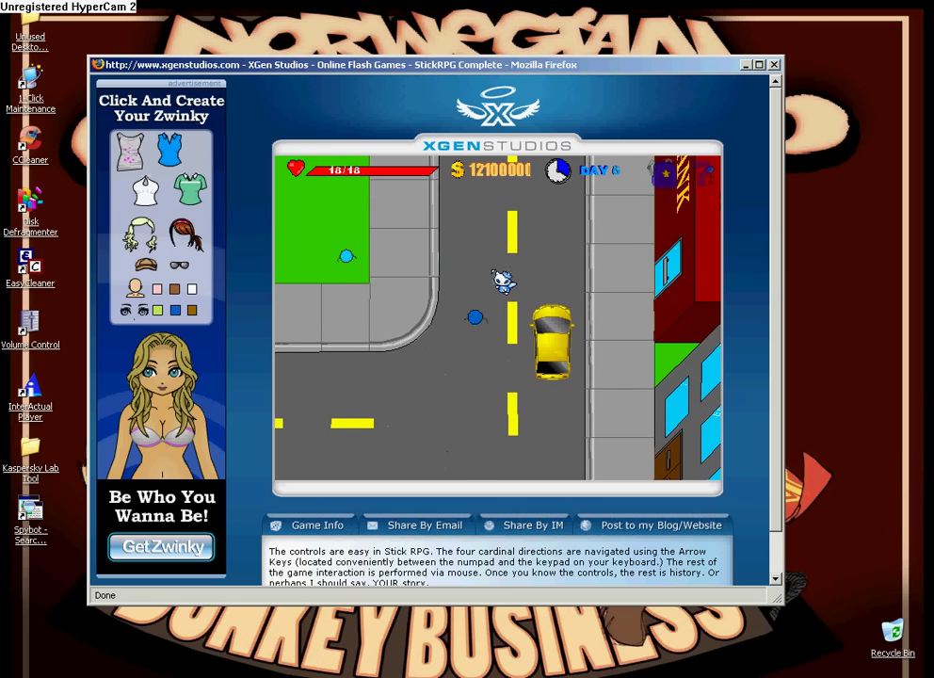
Walk diagonally down the road to the corner of the next building's lawn
{"action": "key", "text": "Right"}
{"action": "key", "text": "Down"}
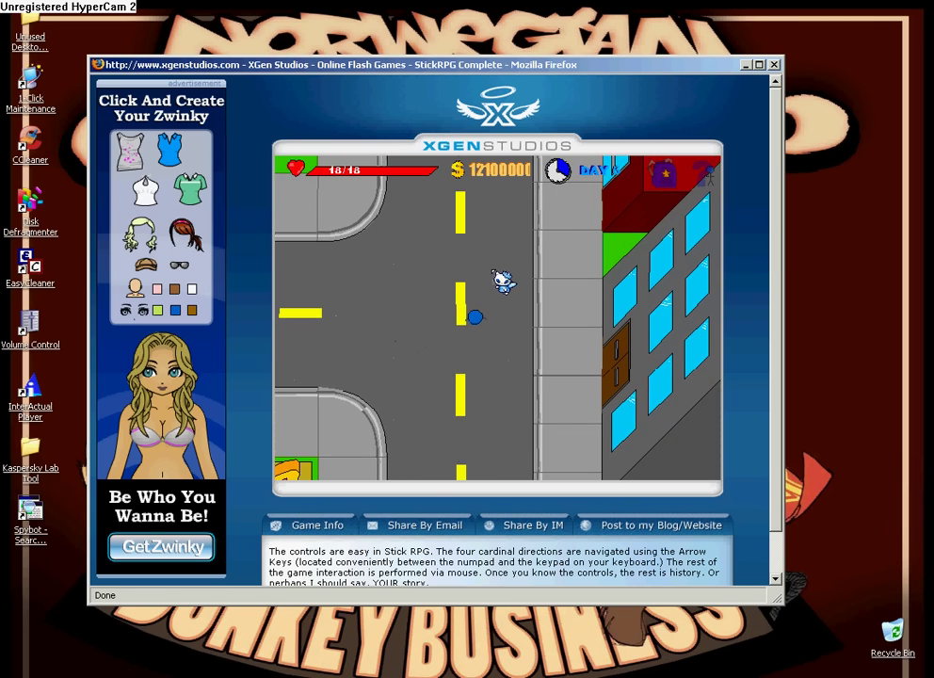
{"action": "key", "text": "Down"}
{"action": "key", "text": "Right"}
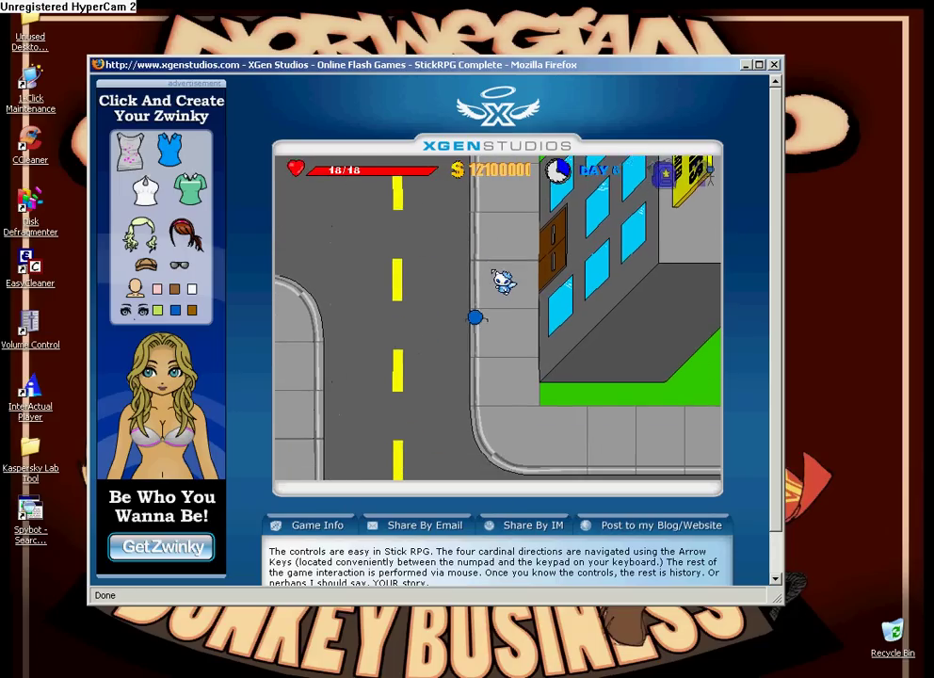
{"action": "key", "text": "Down"}
{"action": "key", "text": "Right"}
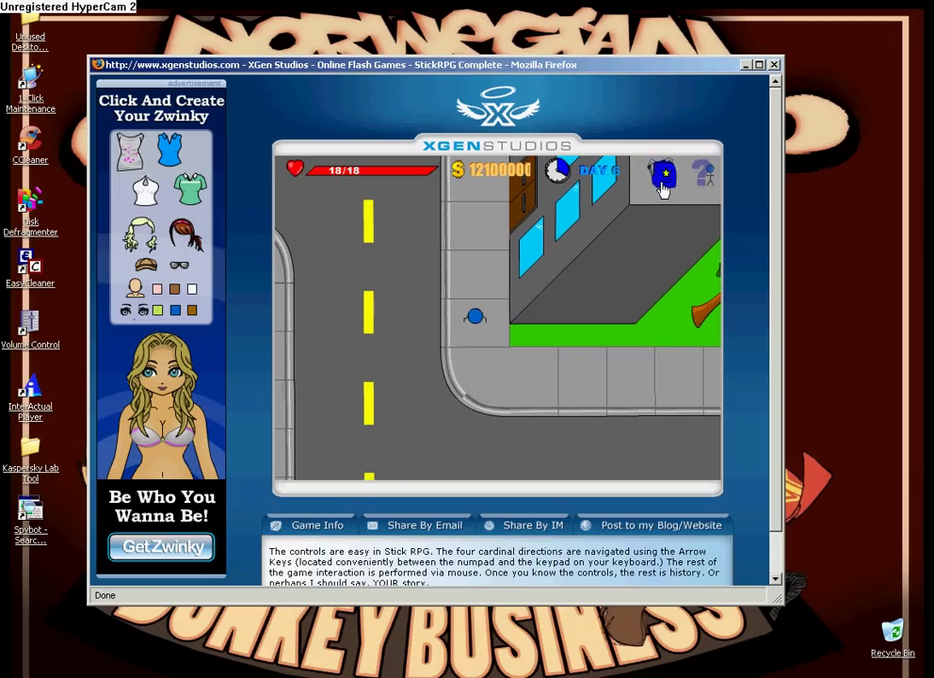
{"action": "left_click", "coordinate": [699, 177]}
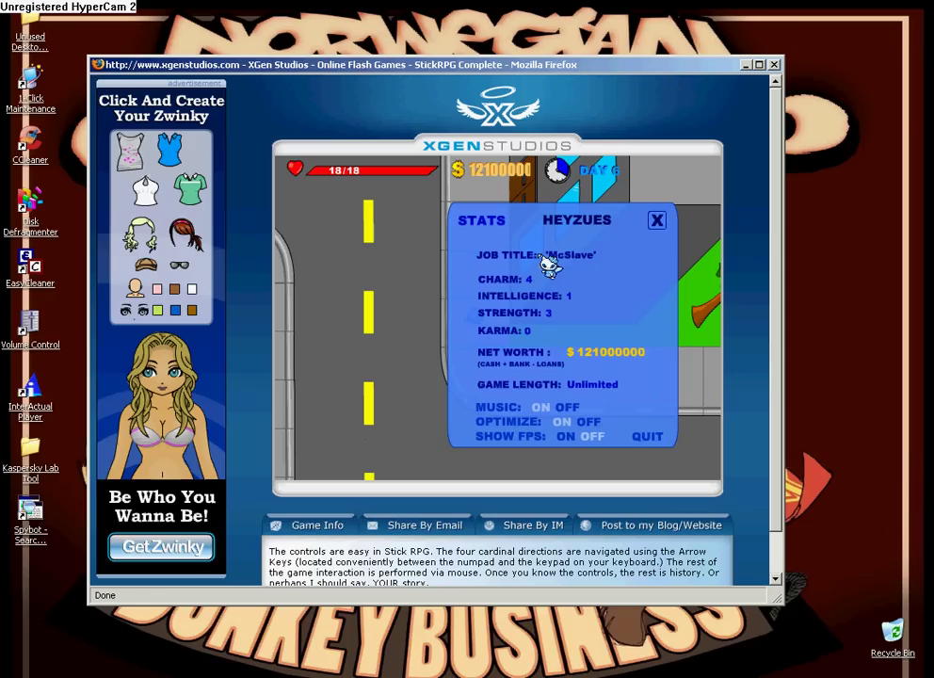
{"action": "left_click", "coordinate": [657, 222]}
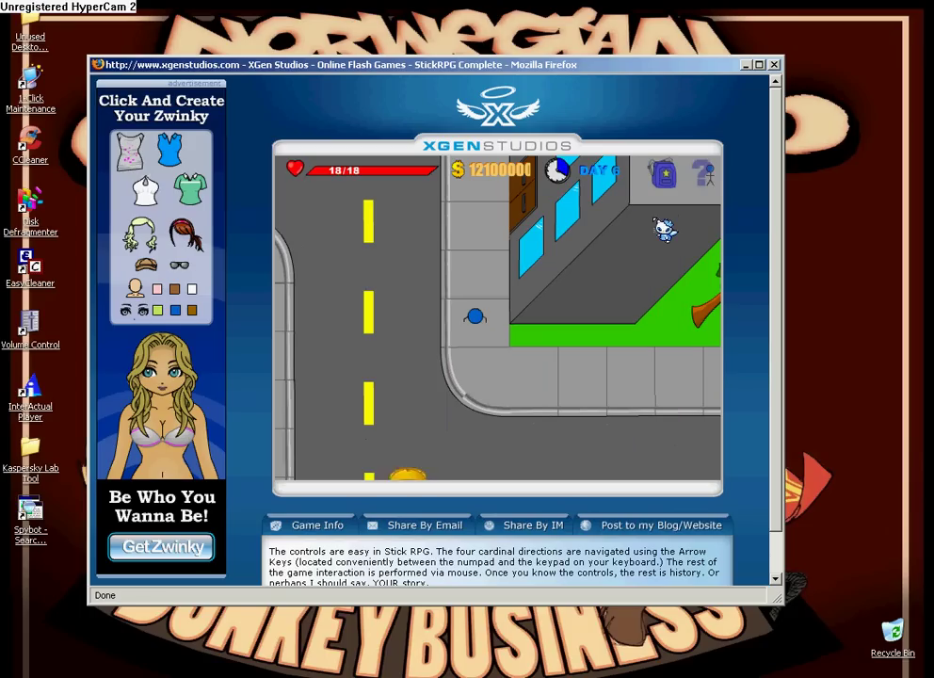
Walk up the road to the intersection, then left along the street past McSticks
{"action": "key", "text": "Left"}
{"action": "key", "text": "Left"}
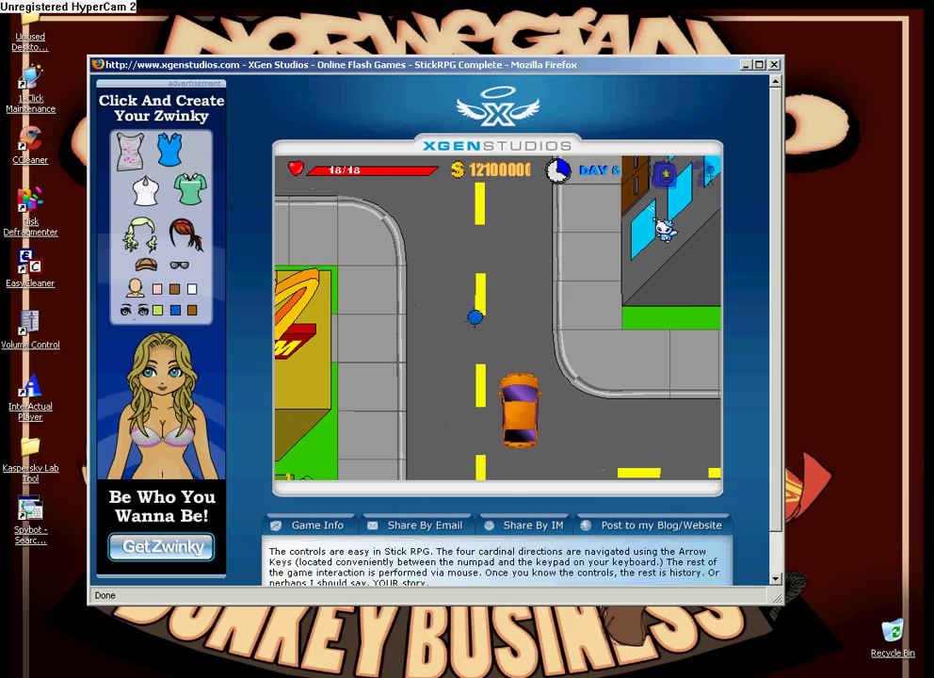
{"action": "key", "text": "Up"}
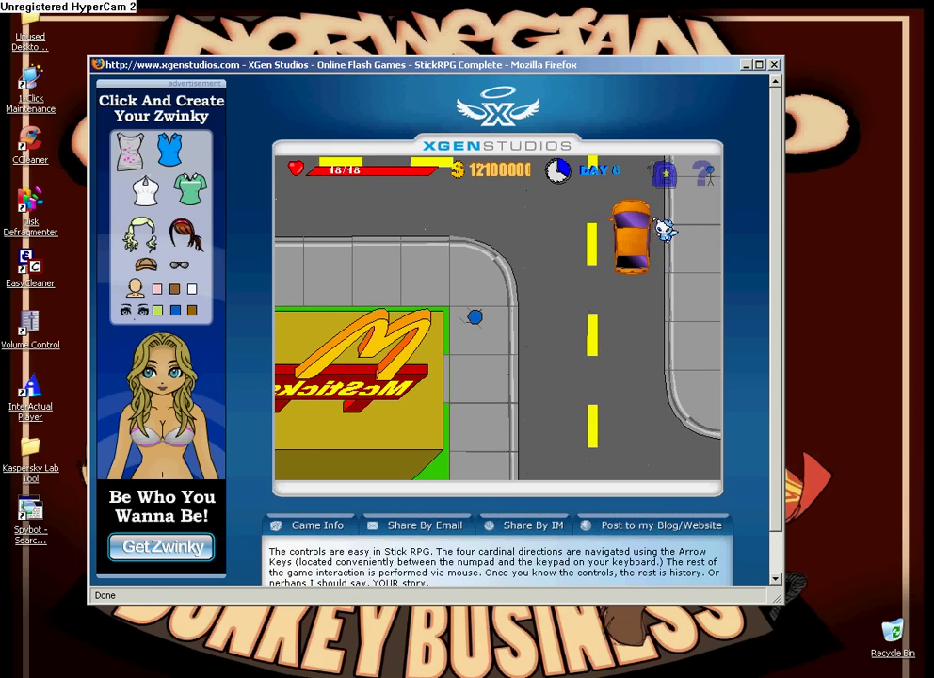
{"action": "key", "text": "Left"}
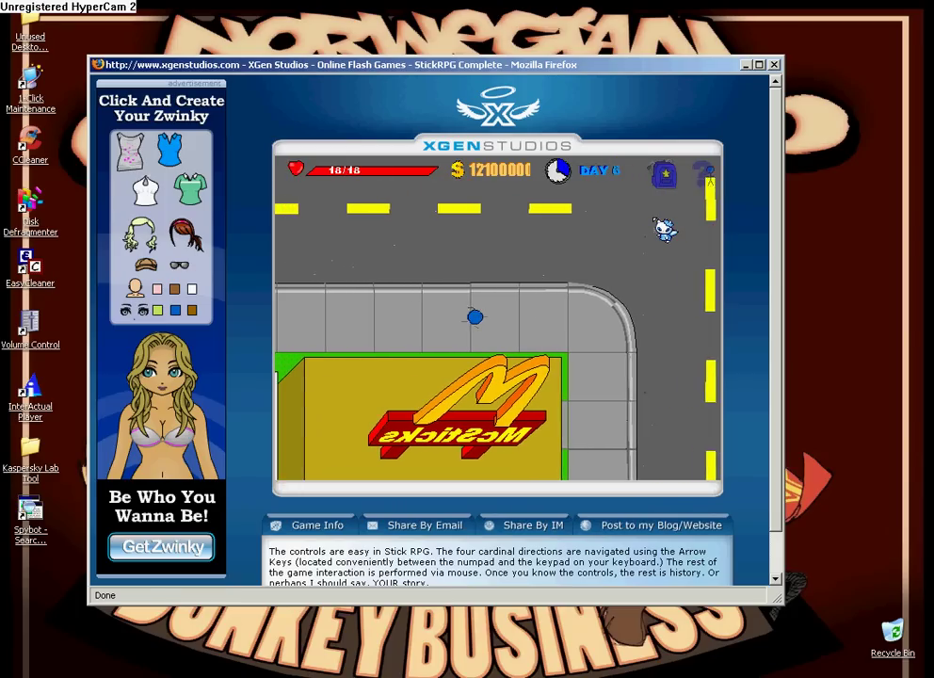
{"action": "key", "text": "Left"}
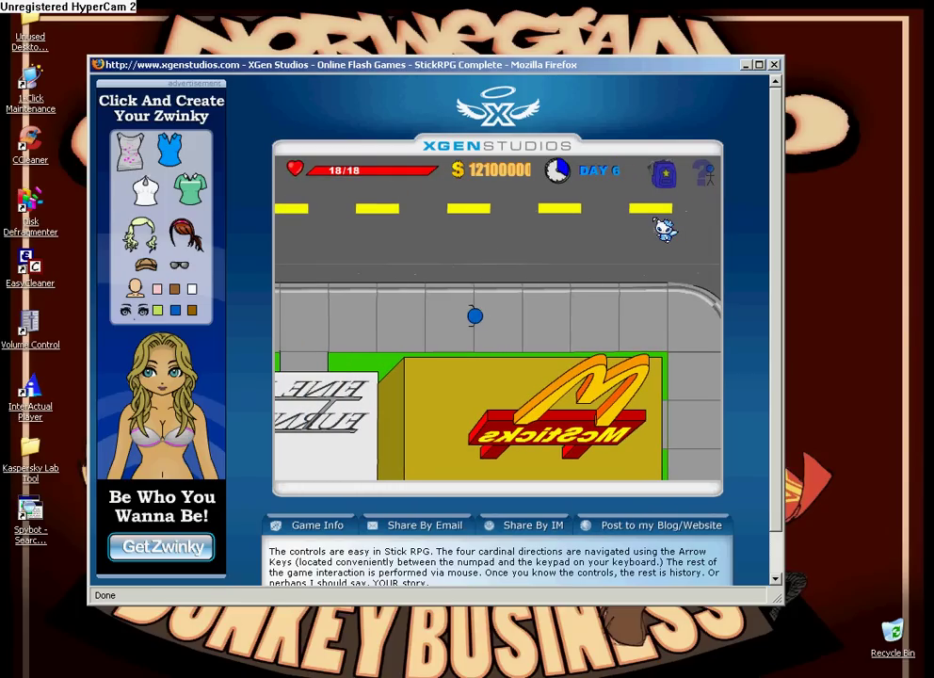